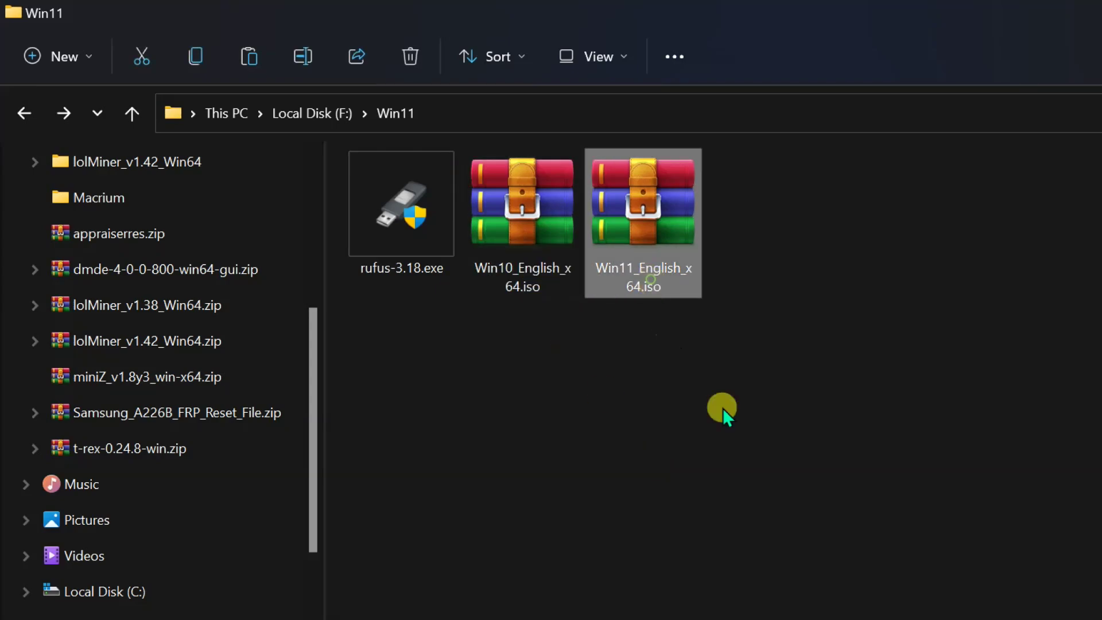
- Launch Rufus and choose F:\Win11\Win11_English_x64.iso as the boot image
click(743, 429)
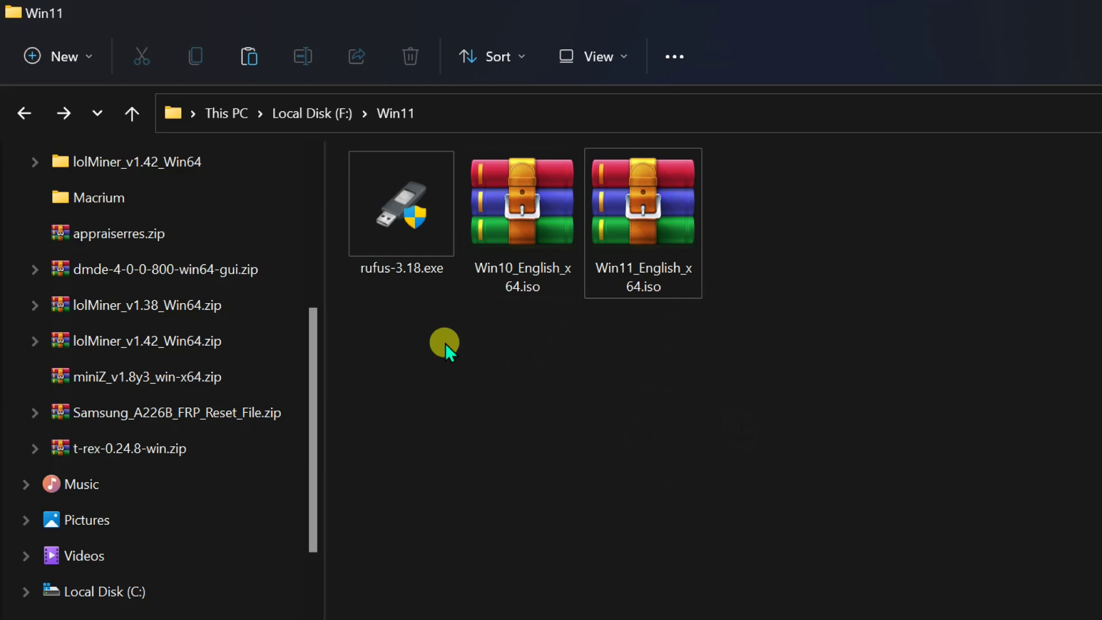
double_click(384, 205)
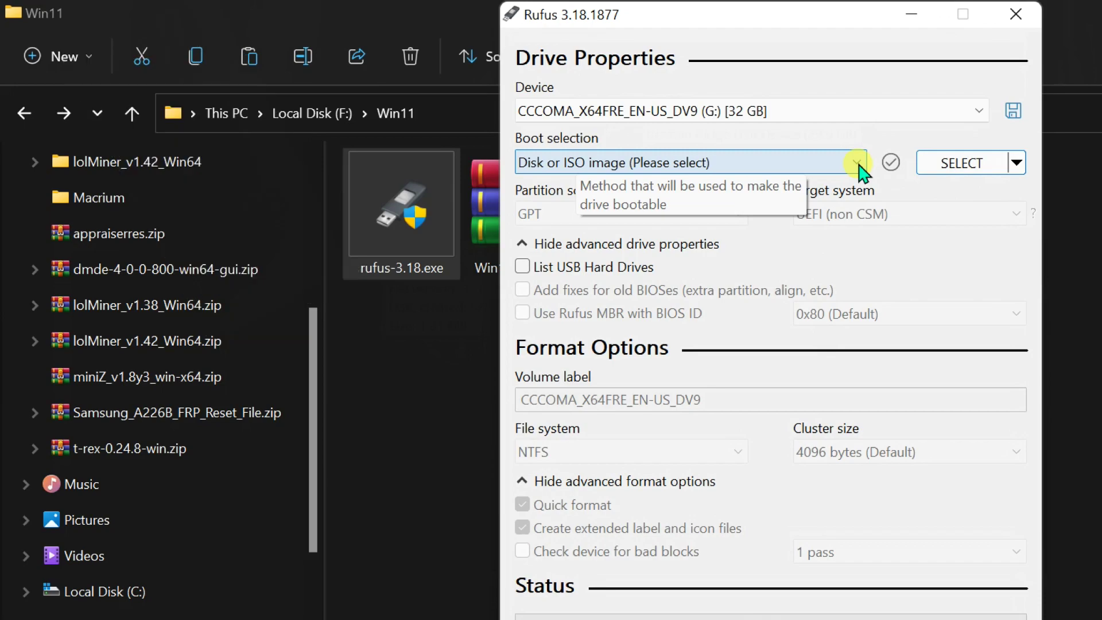
click(984, 167)
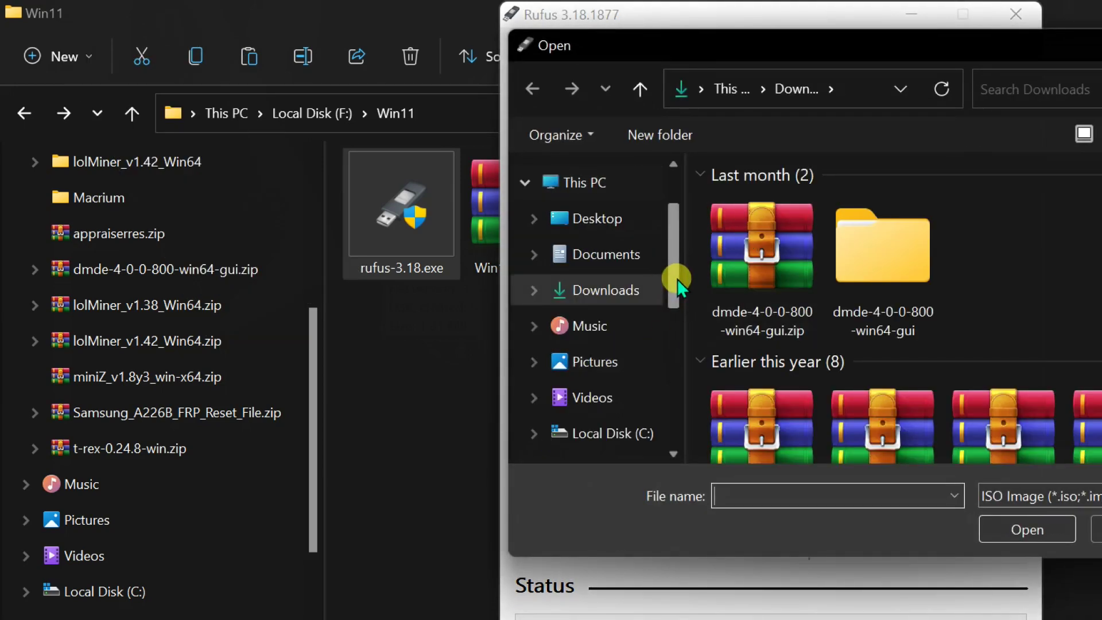
drag(672, 262, 680, 357)
click(613, 282)
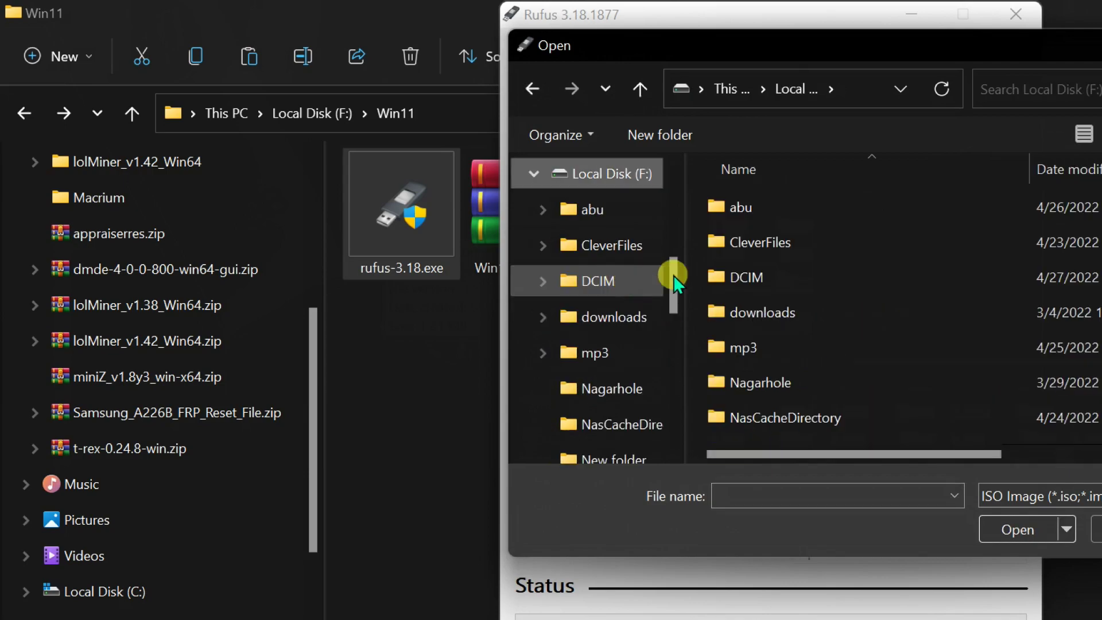
scroll(861, 289, down, 3)
scroll(825, 319, down, 1)
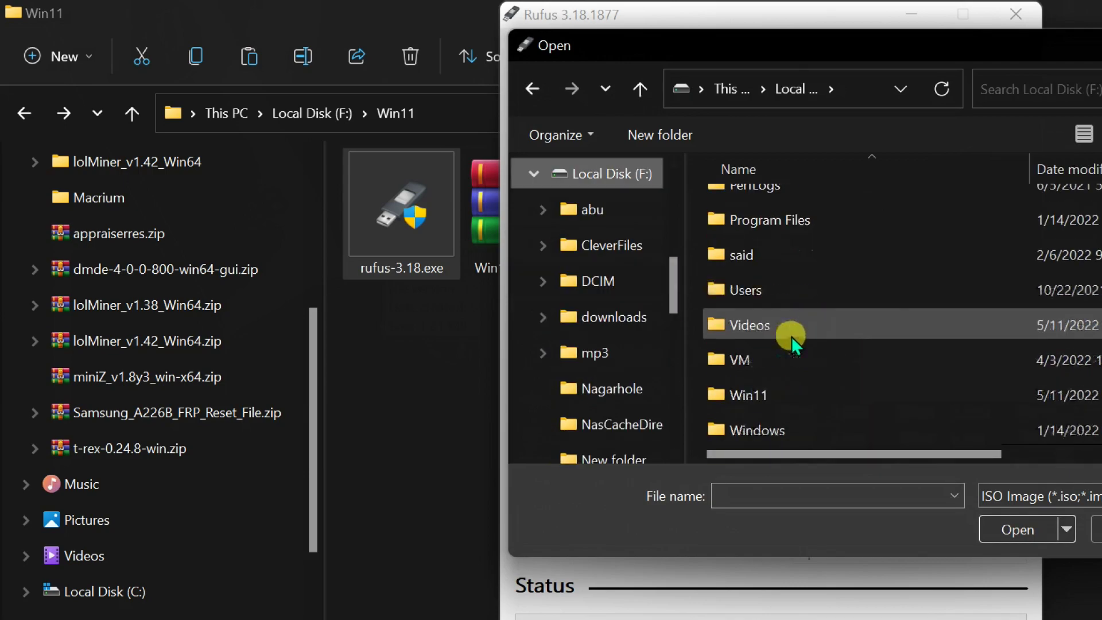
double_click(746, 389)
click(754, 242)
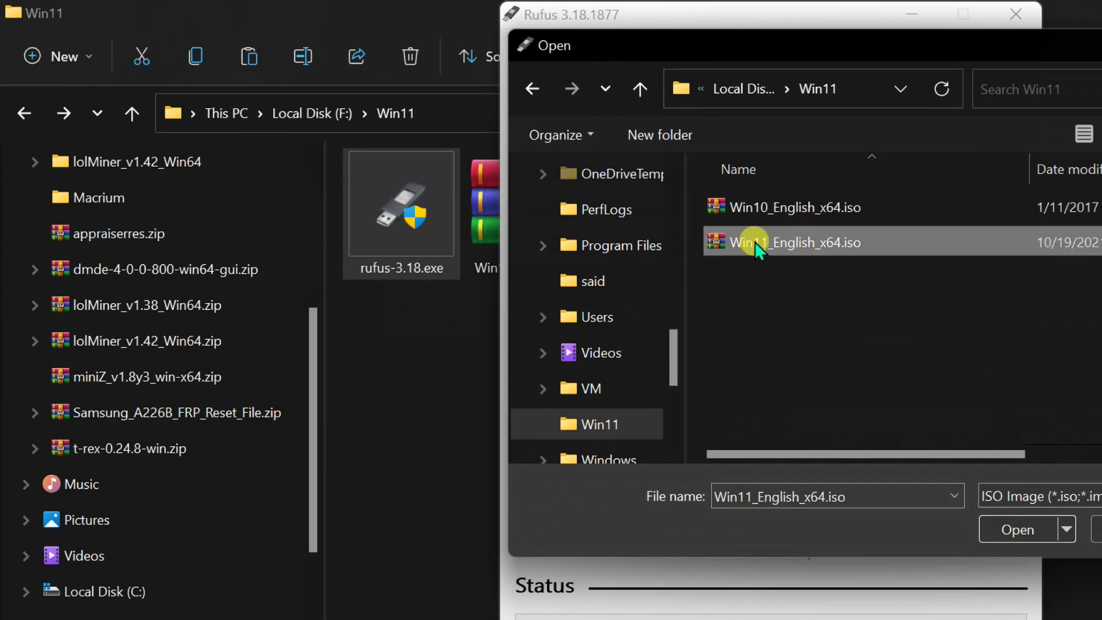
click(1013, 526)
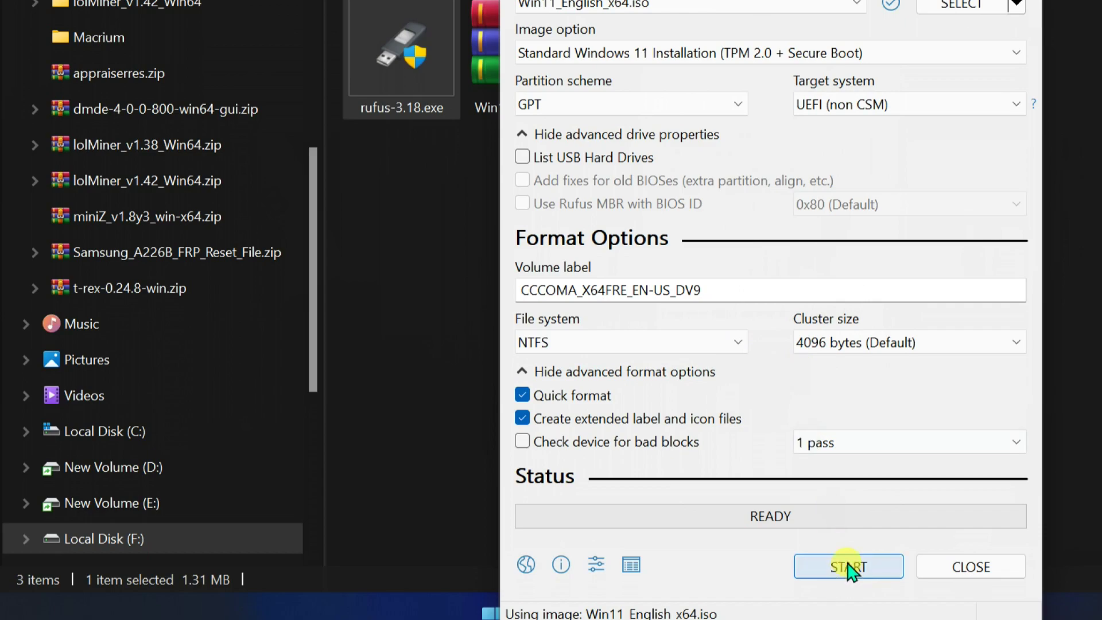
- Start writing the Windows 11 image to the USB drive, accepting that its data is erased
click(848, 568)
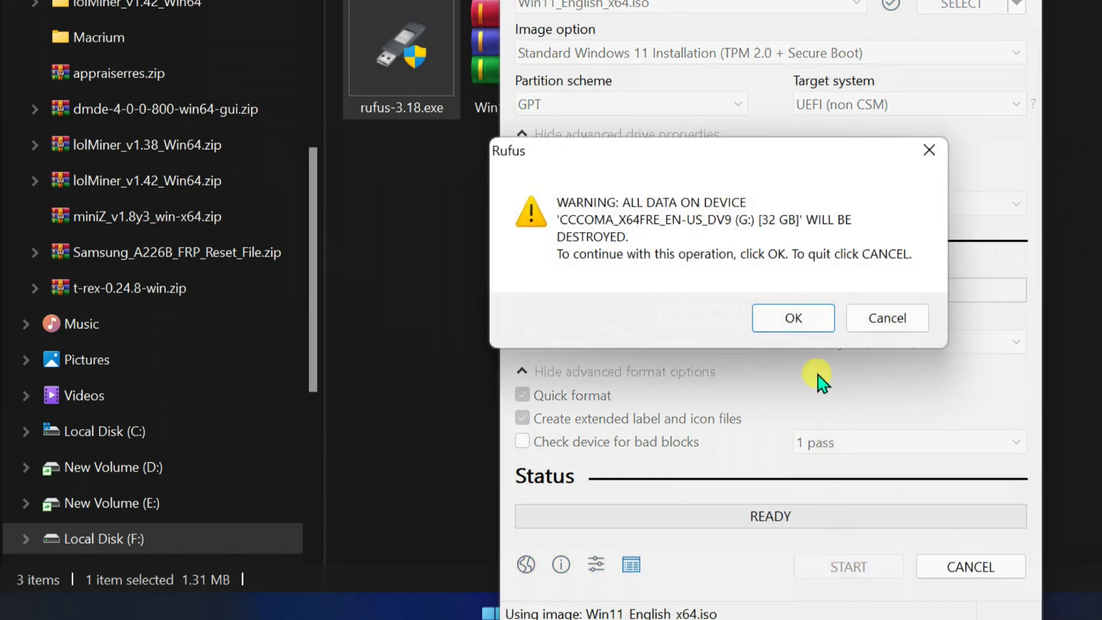
click(795, 318)
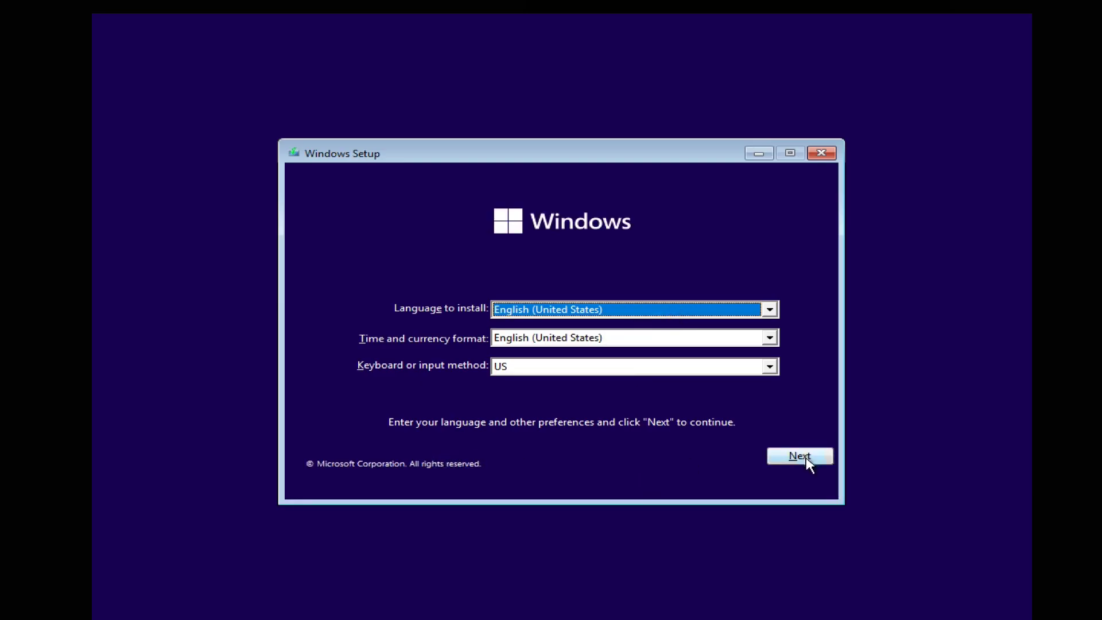
- Keep the default language settings, choose Install now, and skip the product key
click(800, 456)
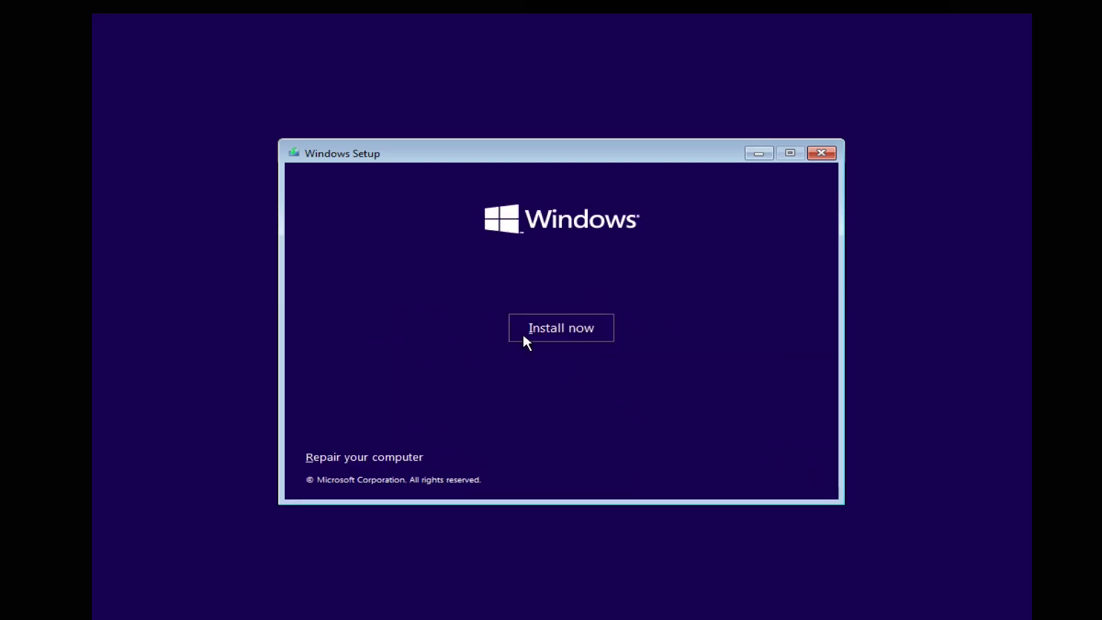
click(525, 334)
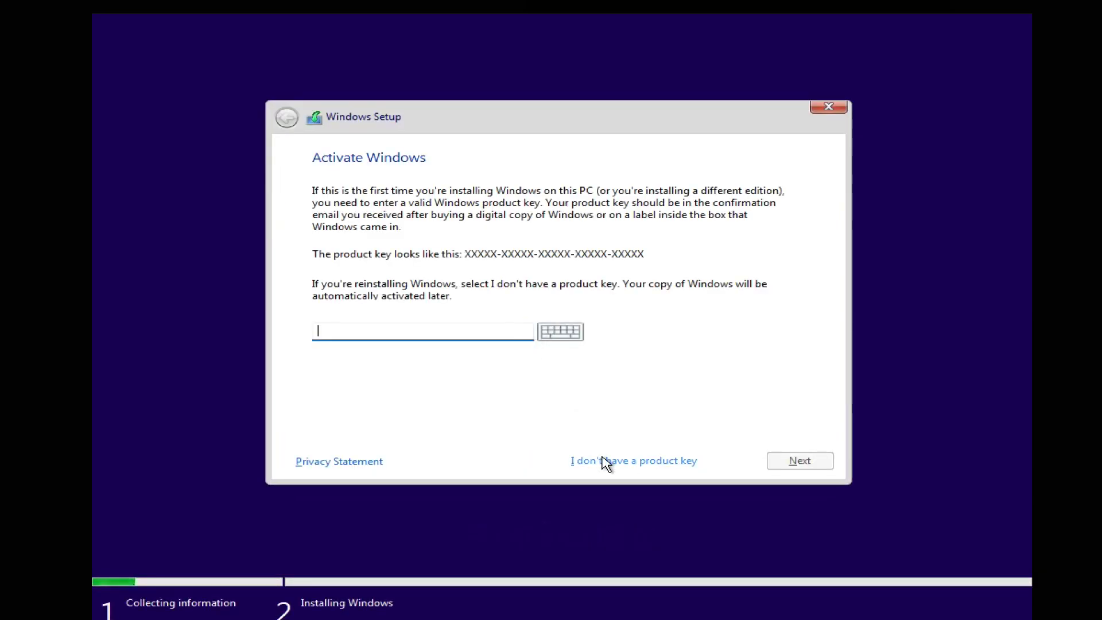
click(605, 463)
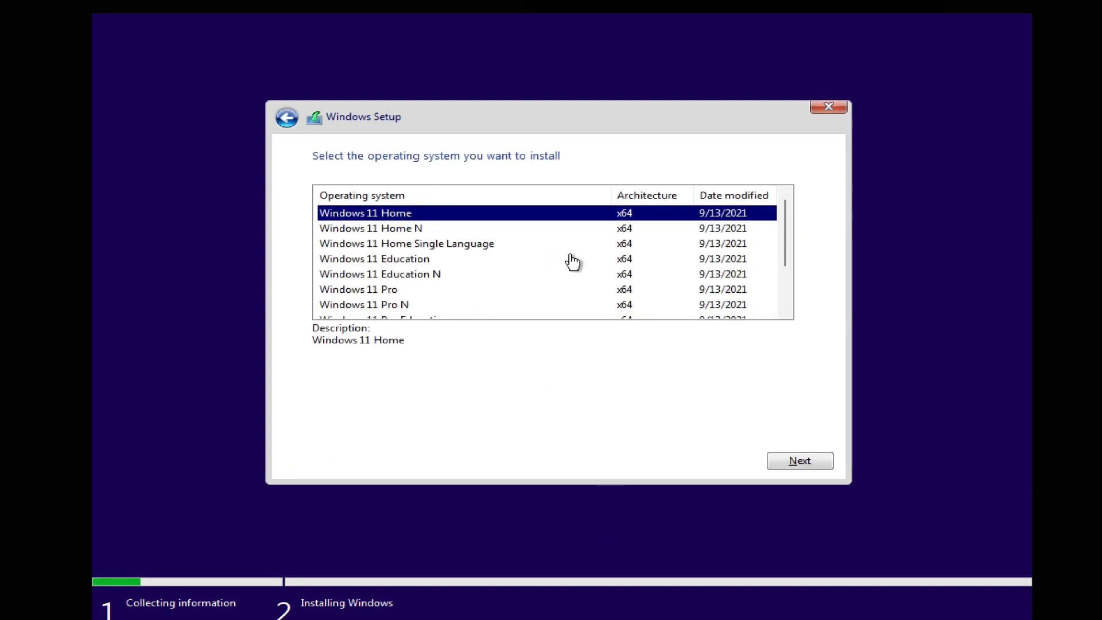
drag(785, 228, 783, 298)
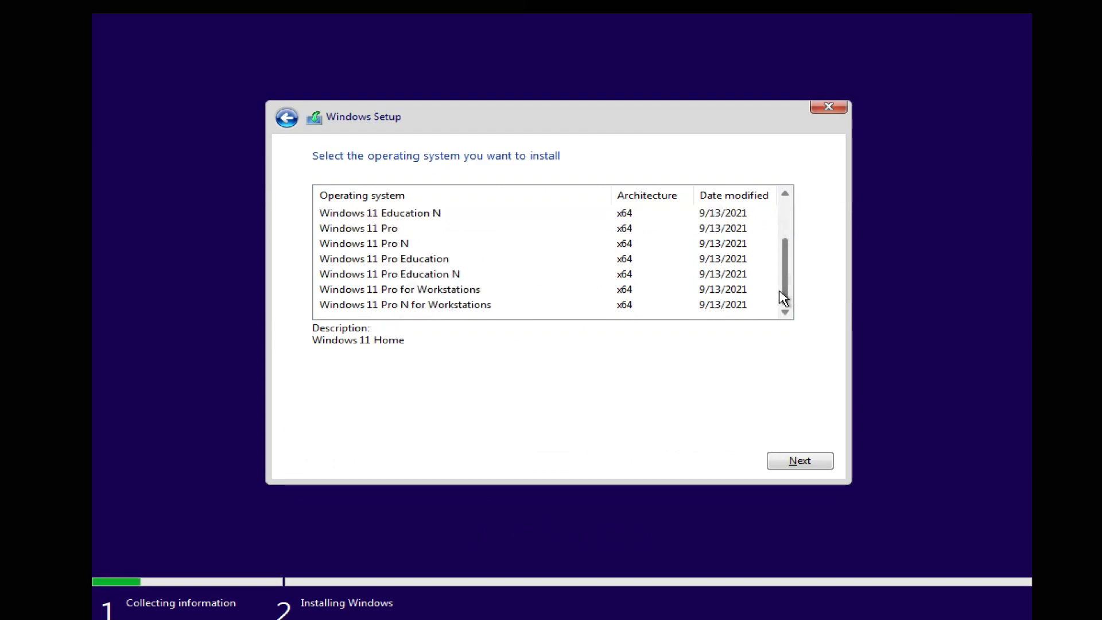
scroll(356, 292, up, 5)
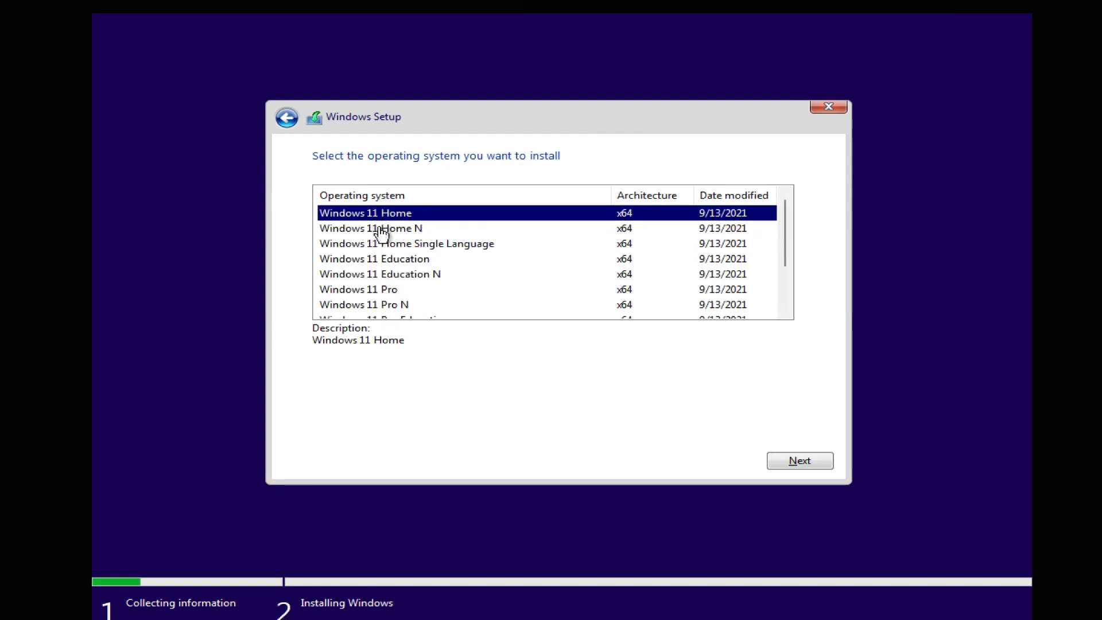
scroll(379, 258, down, 3)
scroll(378, 276, down, 2)
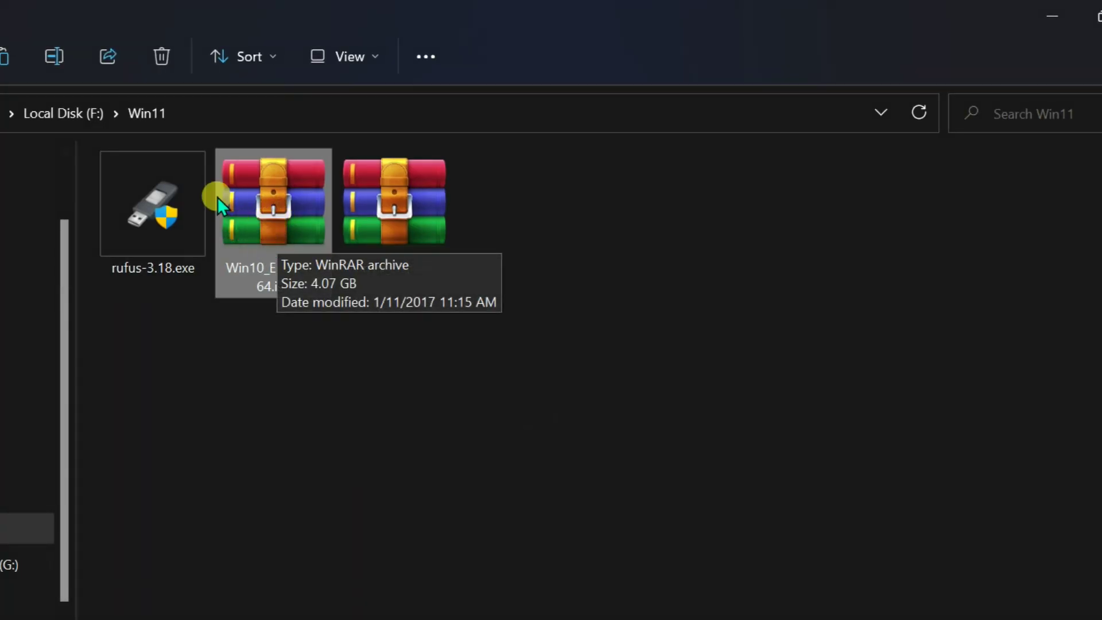
- Mount Win10_English_x64.iso with Windows Explorer, confirming the security warning
right_click(271, 210)
mouse_move(351, 335)
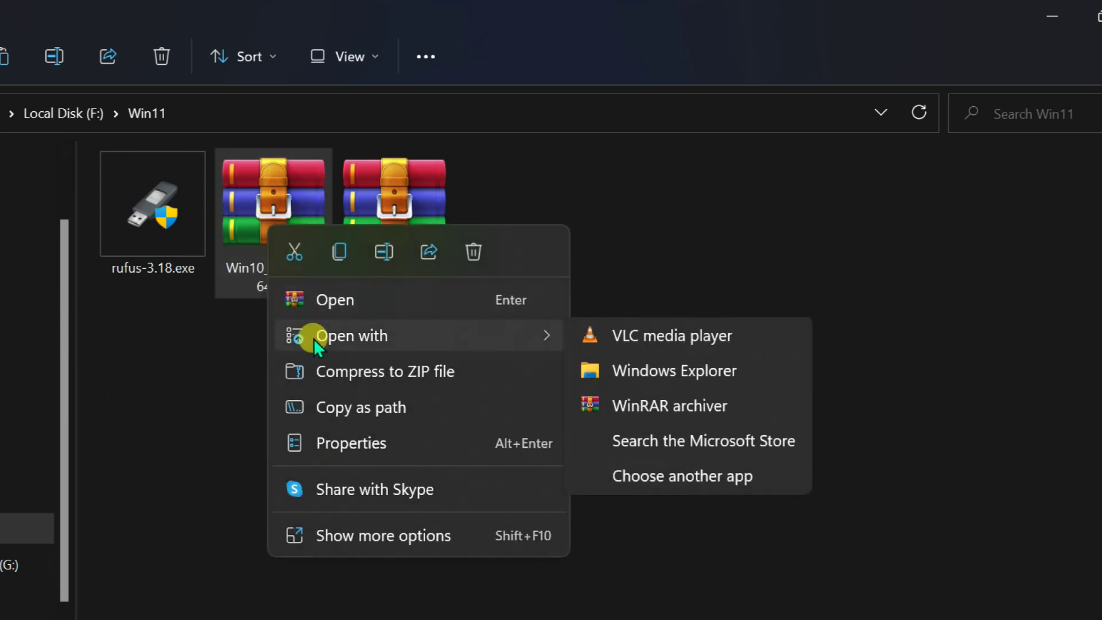
click(635, 373)
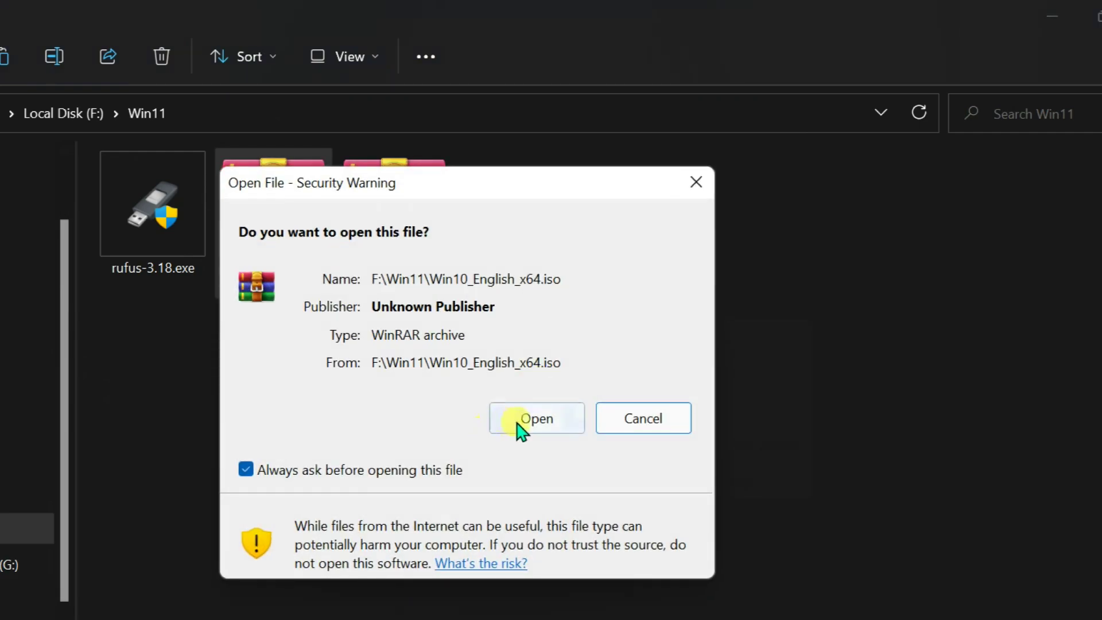
click(519, 421)
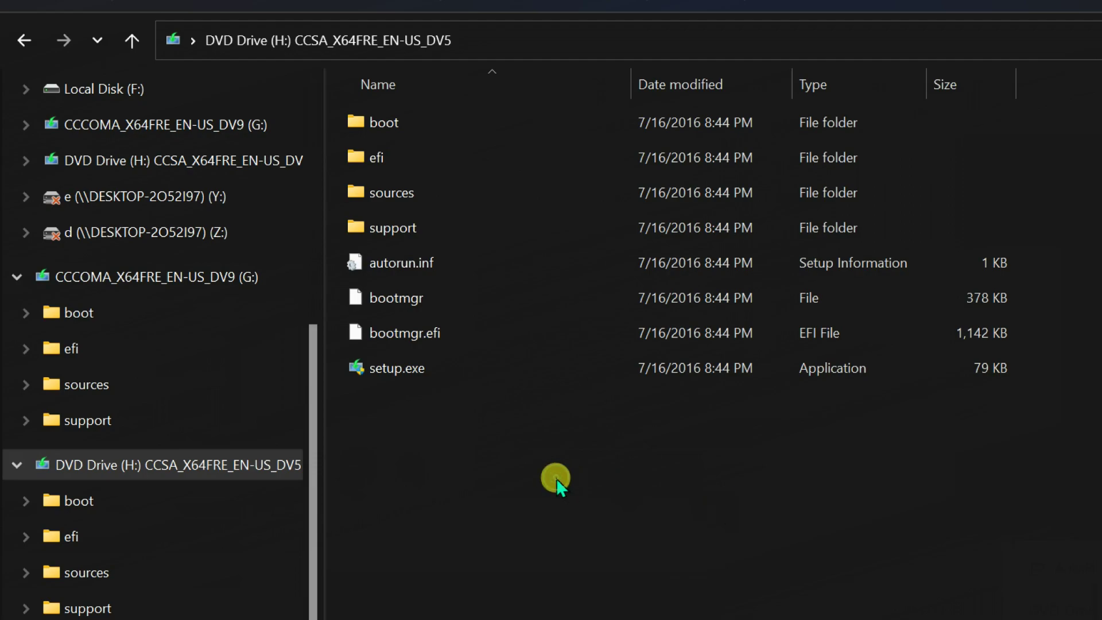
- Open H:\sources and find install.wim at 3,748,245 KB
double_click(399, 191)
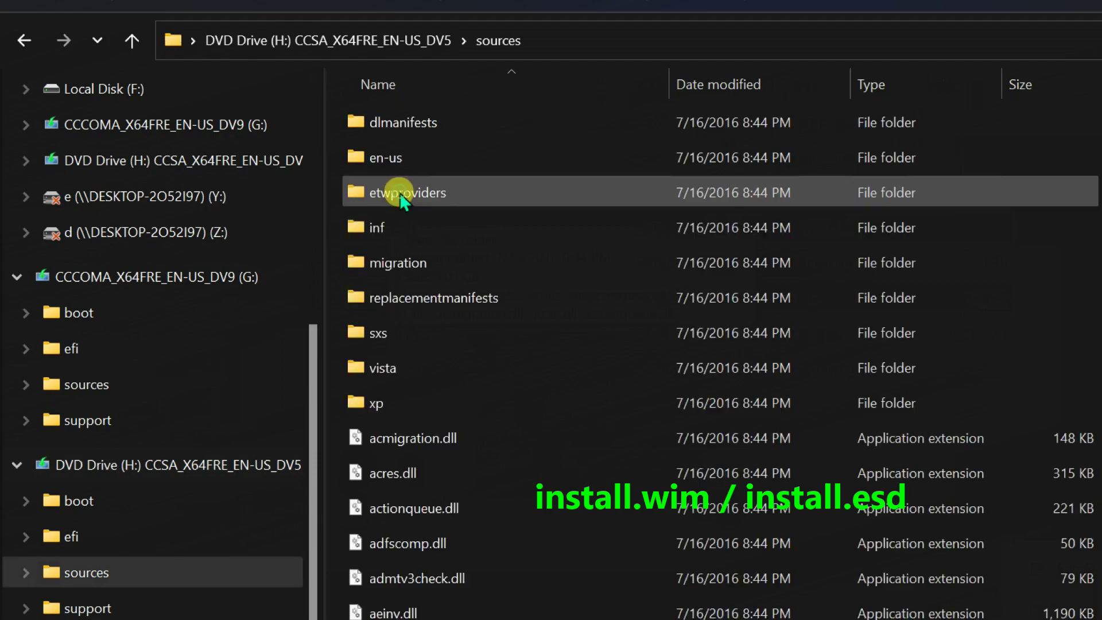
scroll(675, 403, down, 3)
scroll(602, 465, down, 3)
scroll(585, 482, down, 2)
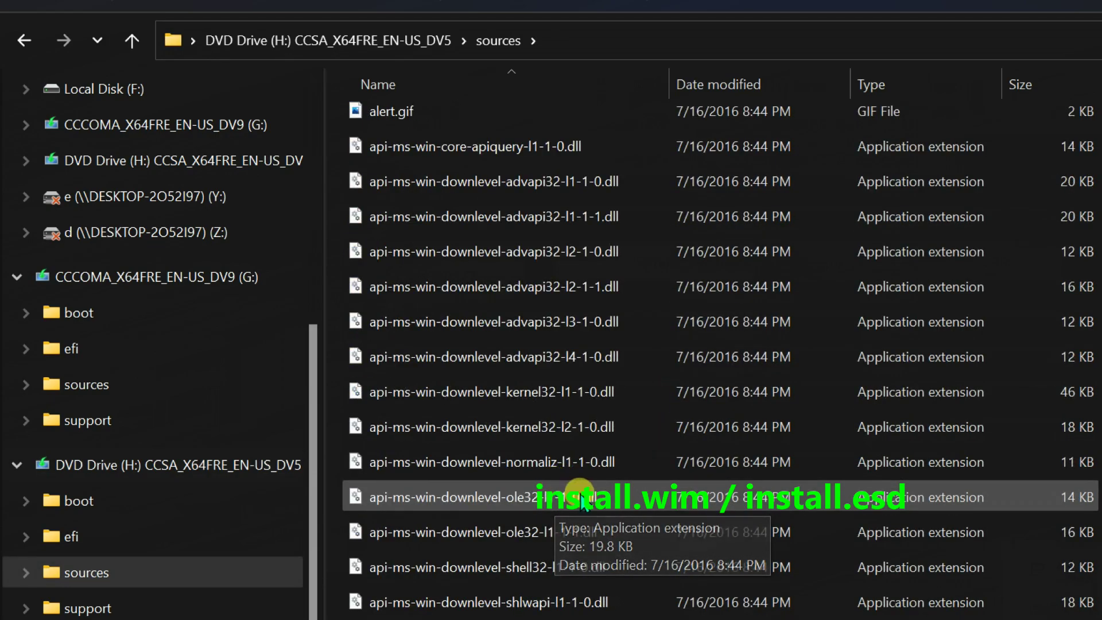
scroll(583, 498, down, 3)
scroll(583, 498, down, 4)
scroll(584, 498, down, 2)
scroll(584, 499, down, 5)
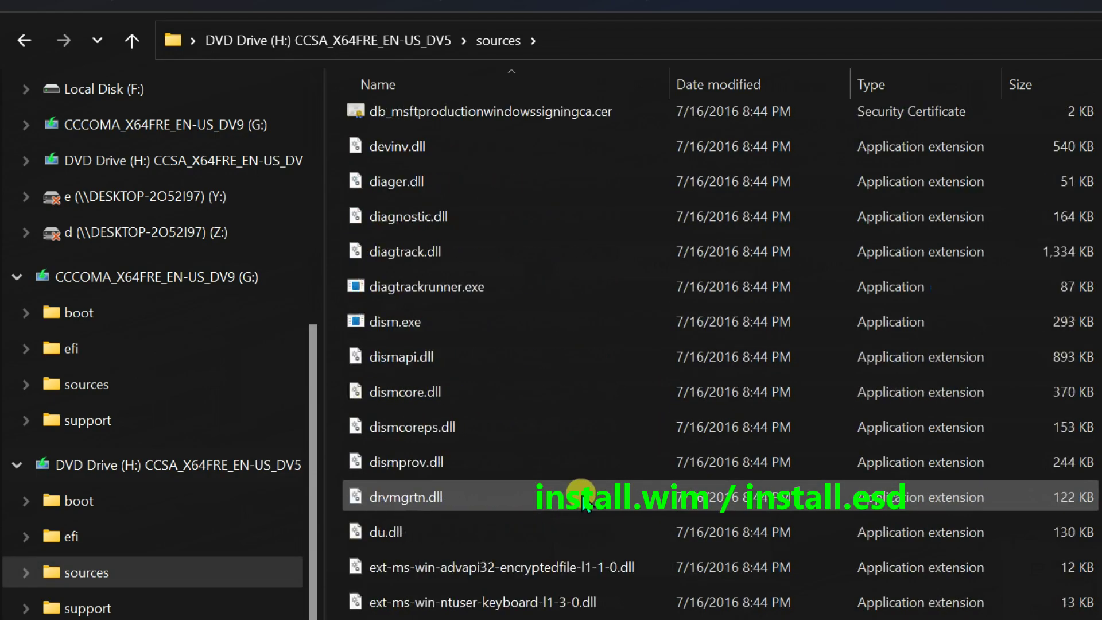
scroll(584, 498, down, 5)
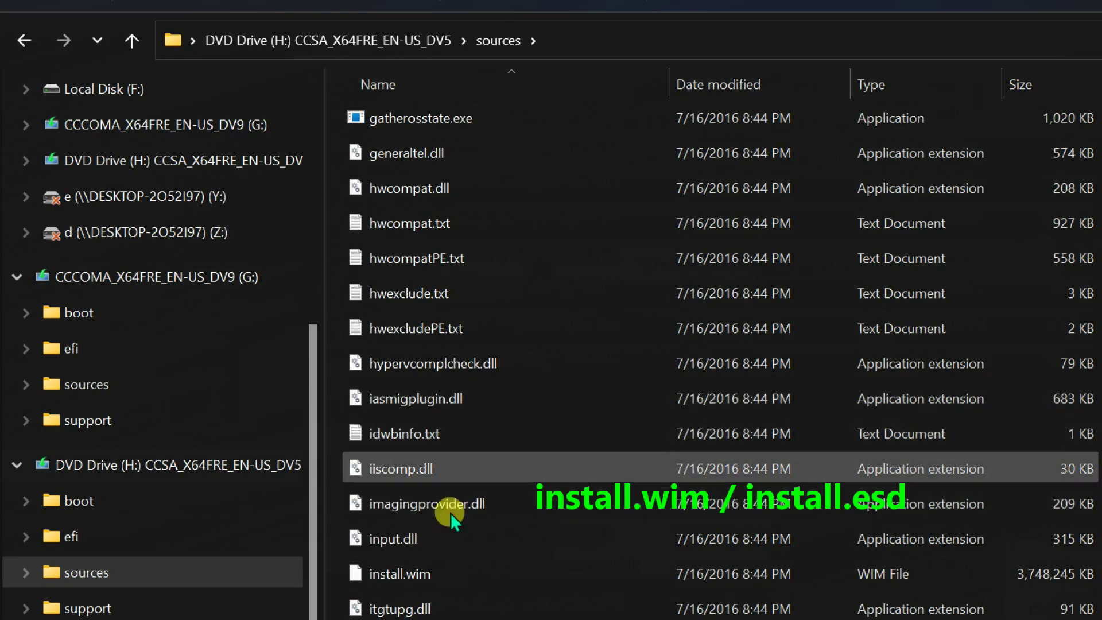
click(398, 575)
scroll(603, 430, down, 3)
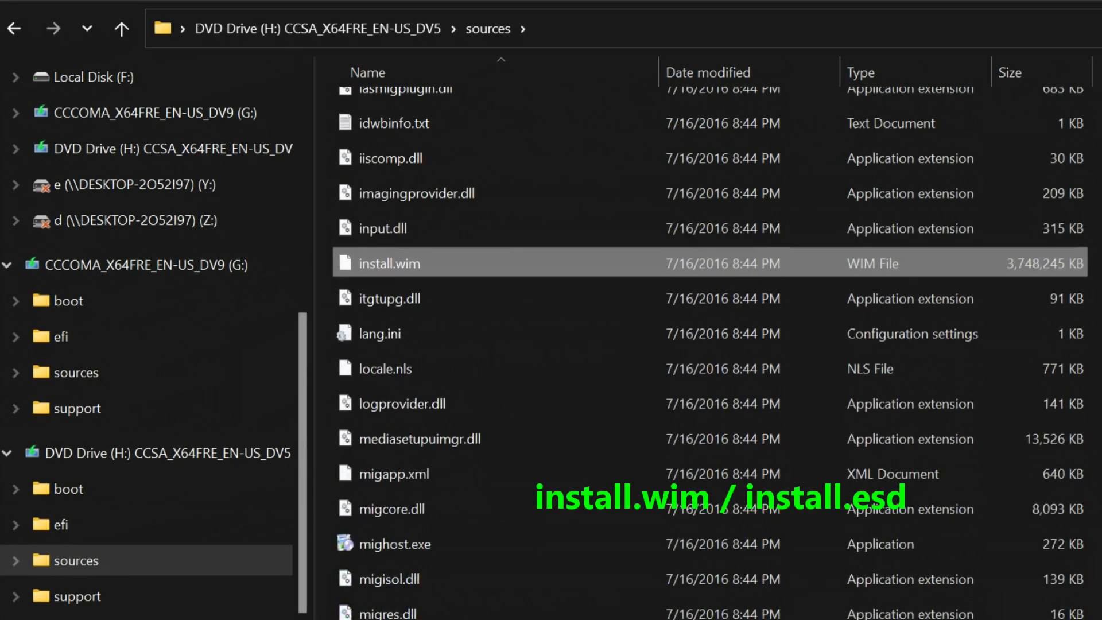
scroll(603, 431, up, 1)
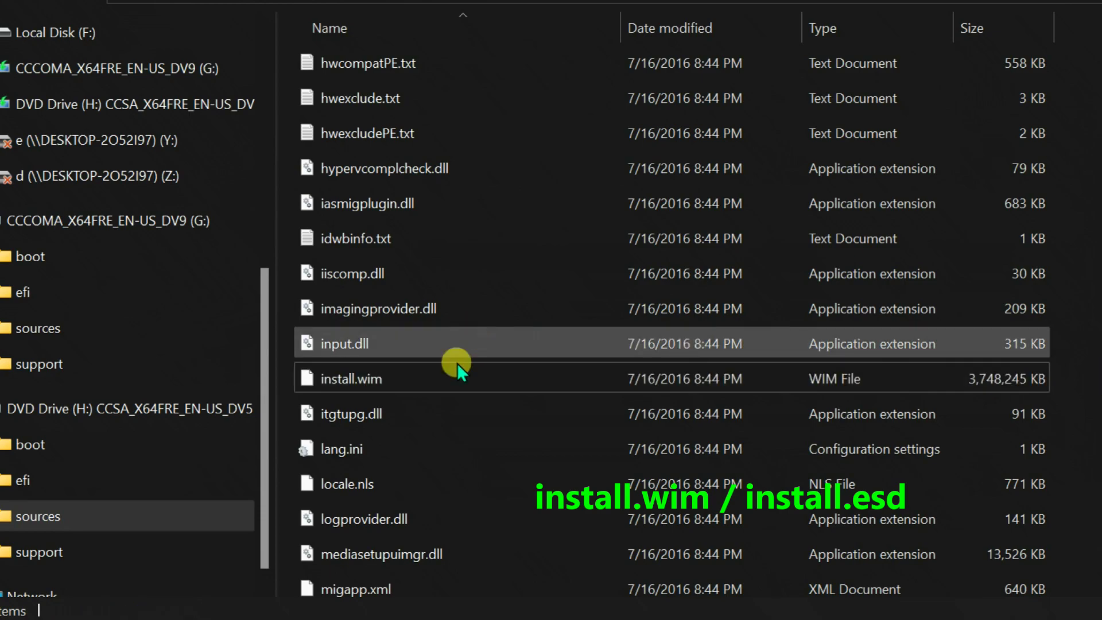
ctrl+click(426, 374)
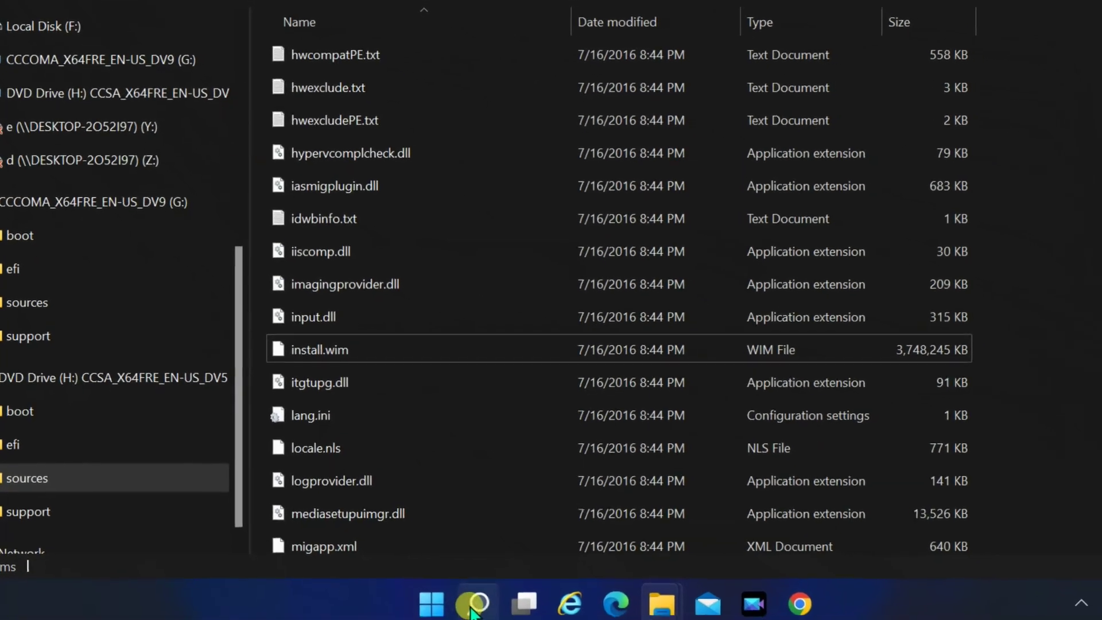
- Search for cmd and run Command Prompt as administrator
click(472, 605)
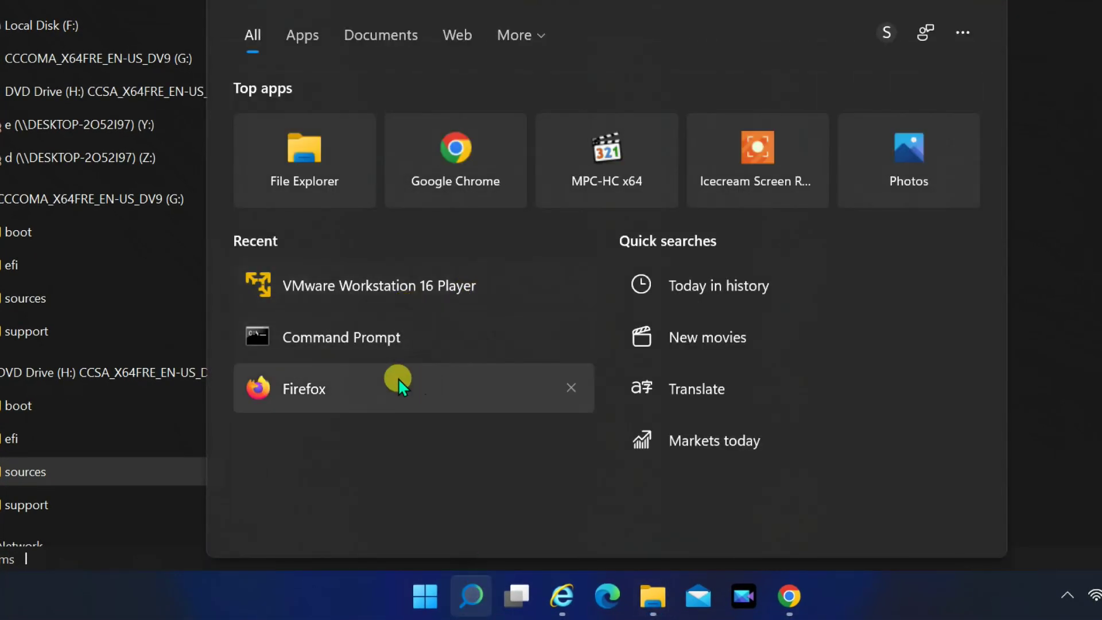
text(cmd)
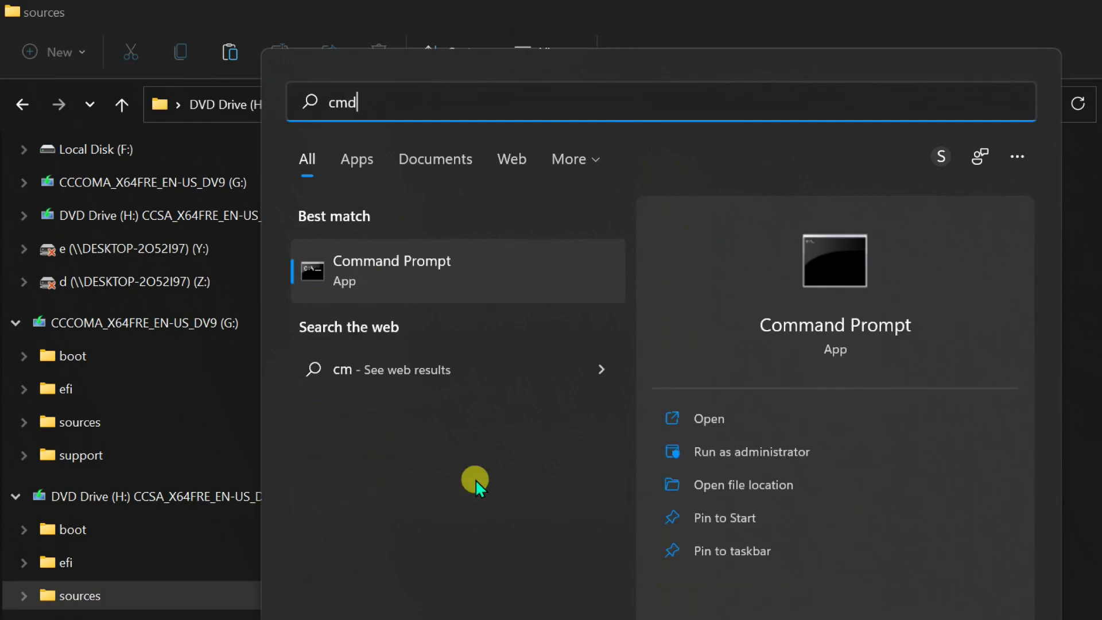
click(767, 453)
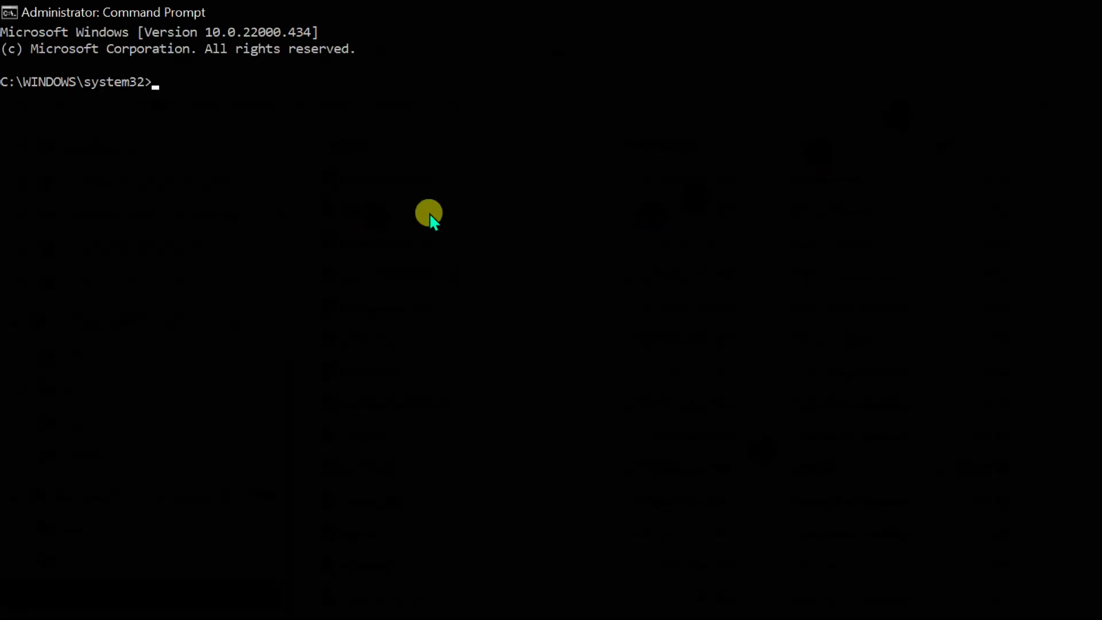
- Run Dism /Get-ImageInfo on H:\sources\install.wim, then minimise Command Prompt
click(171, 124)
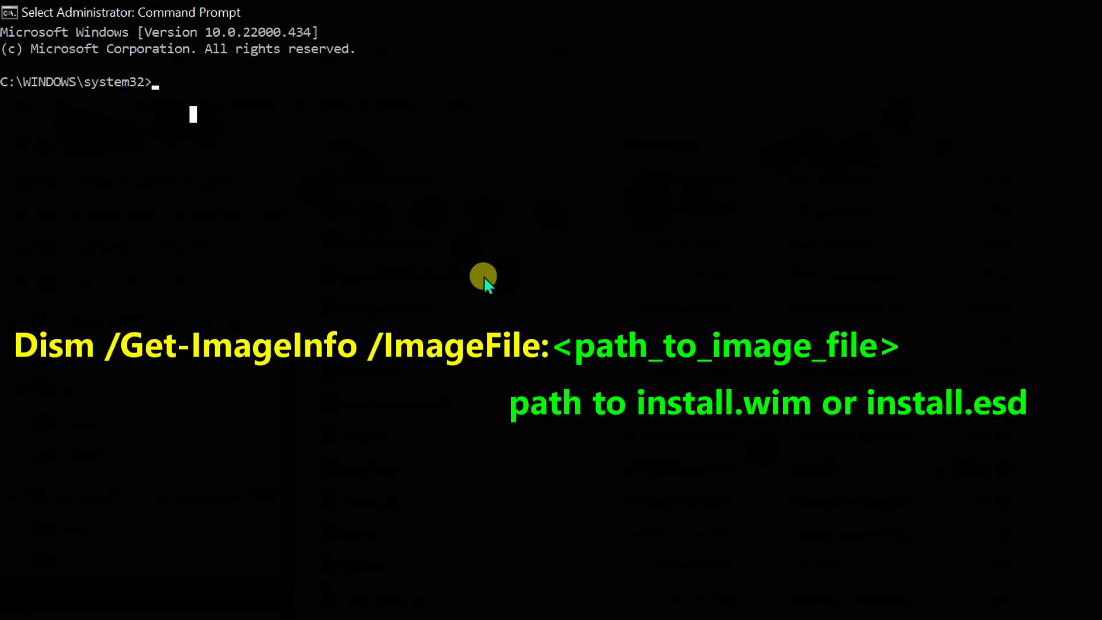
click(387, 246)
key(Escape)
text(Dism /G)
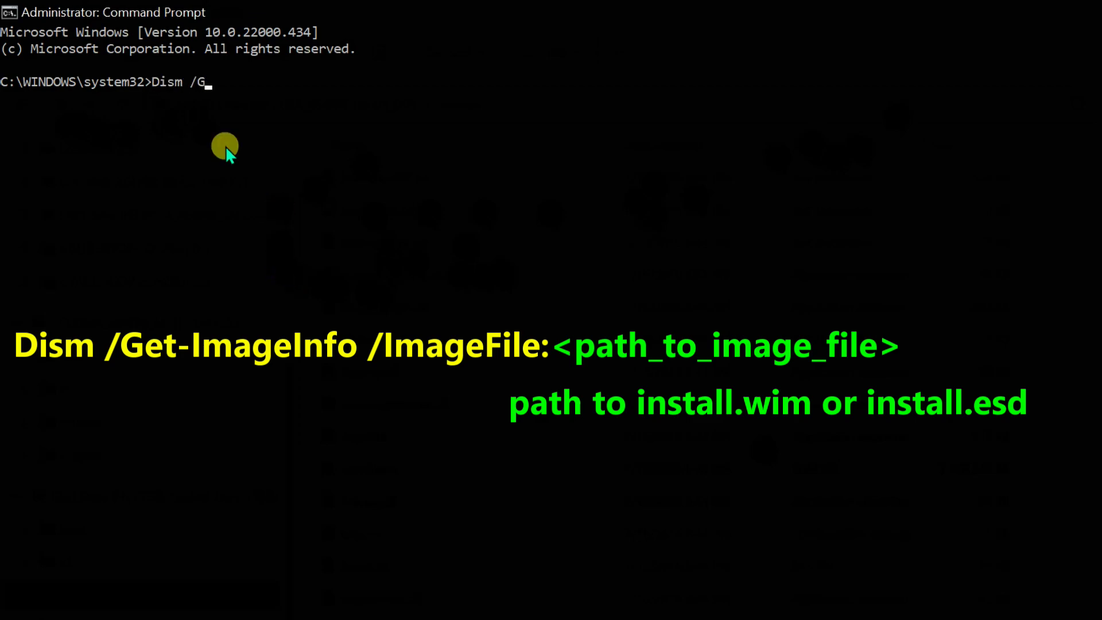
text(et-ImageInfo)
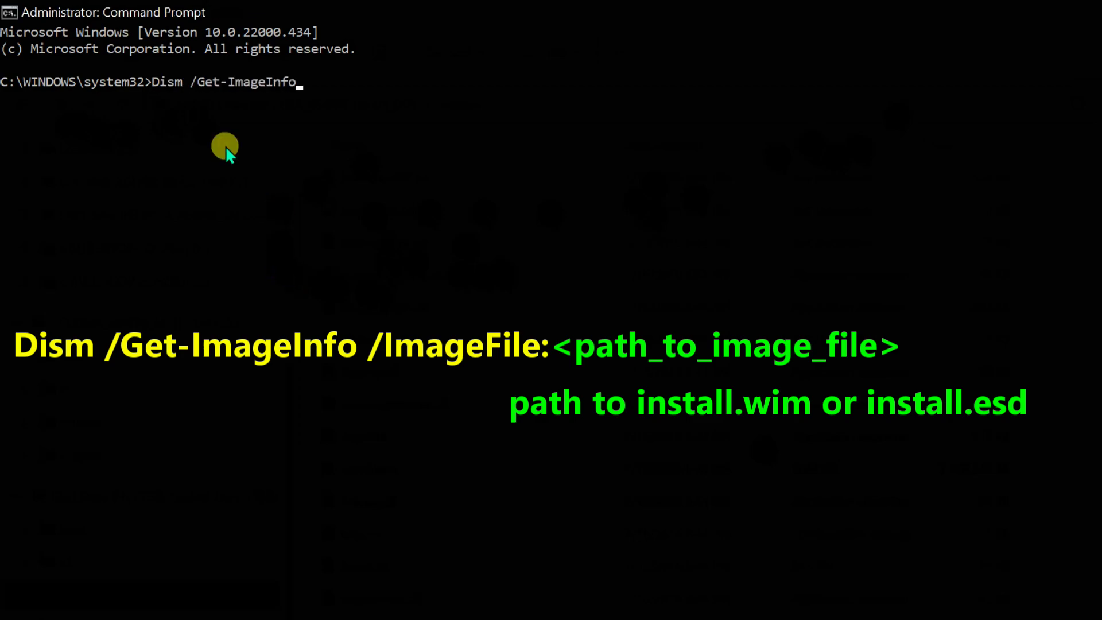
text( /ImageFile:)
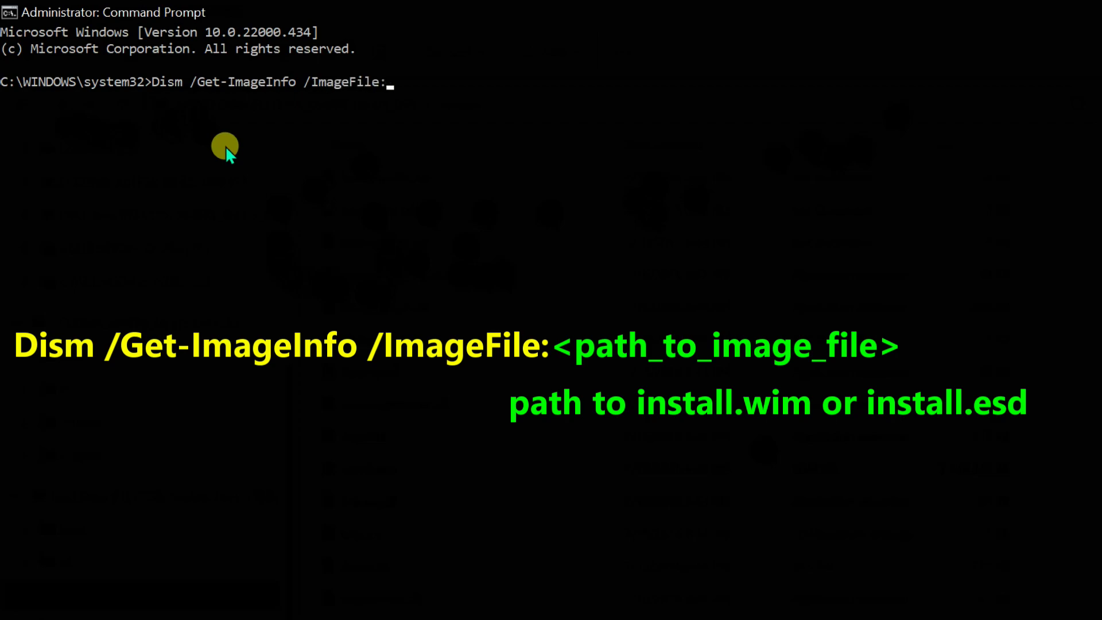
text(H:\sources\in)
text(stall.wim)
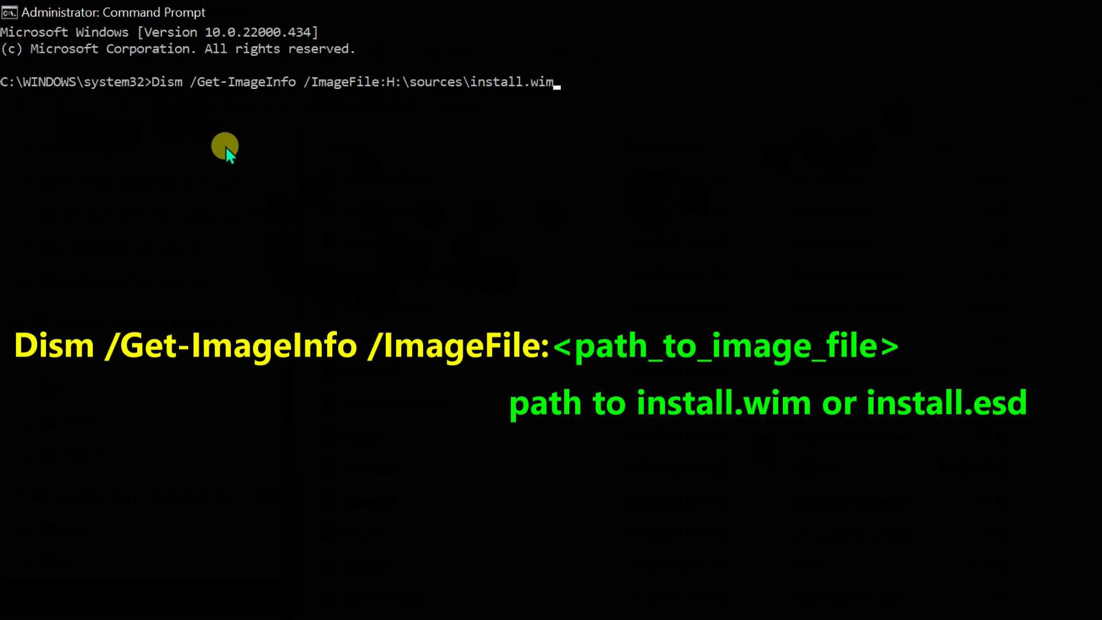
key(Return)
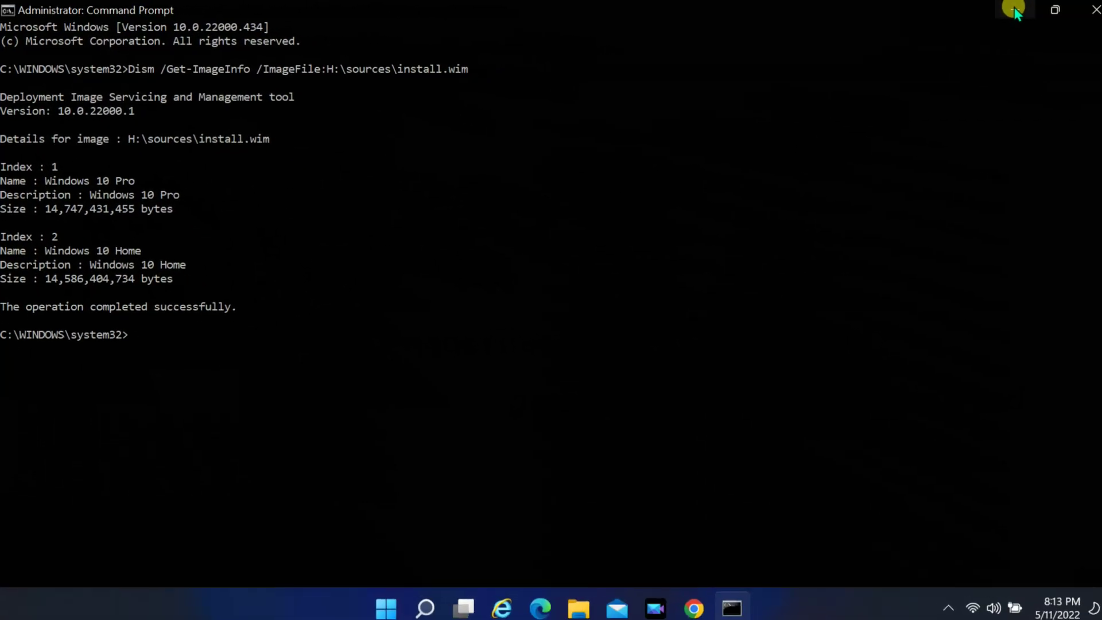
click(998, 13)
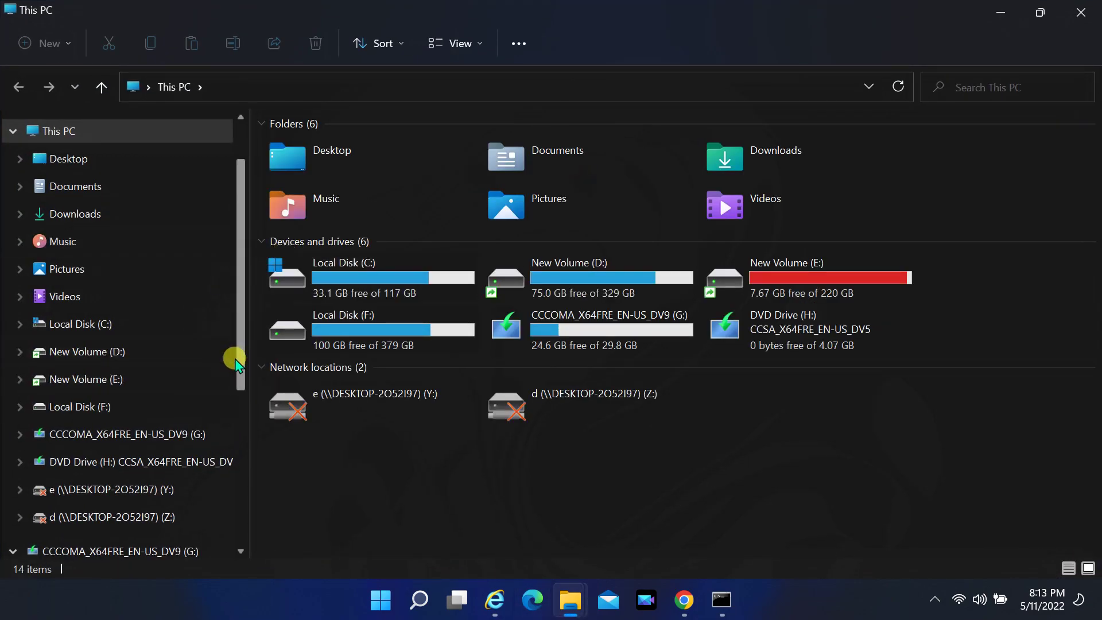
- Check G:\sources\install.wim (4,671,480 KB), then return to Command Prompt
double_click(583, 333)
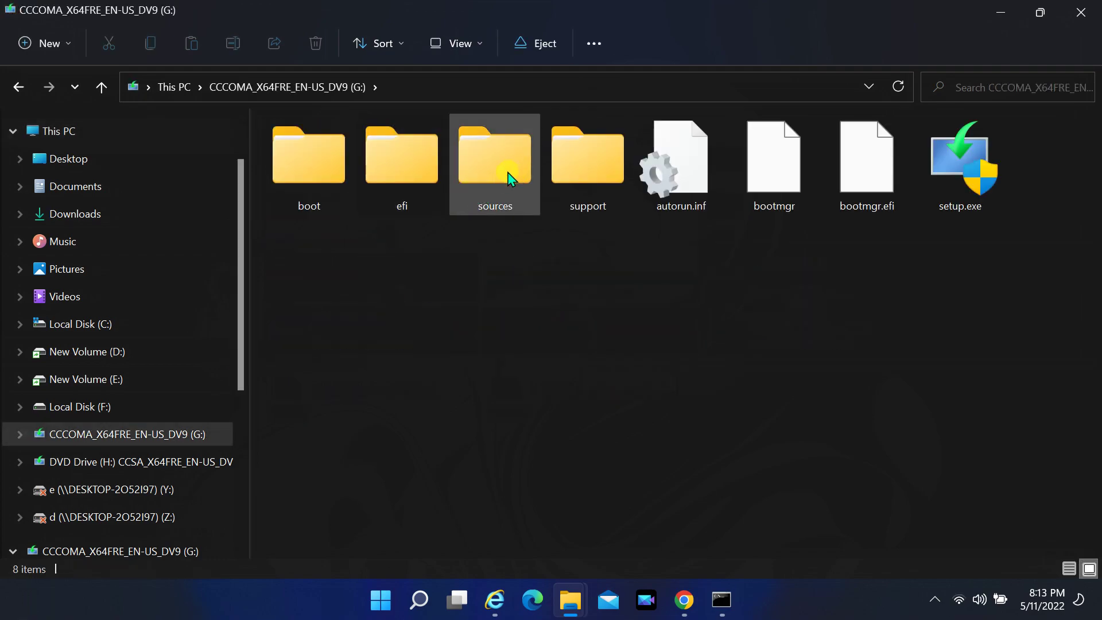
double_click(511, 175)
scroll(935, 296, down, 3)
scroll(991, 373, down, 4)
scroll(958, 372, down, 4)
scroll(958, 372, down, 4)
scroll(775, 367, down, 2)
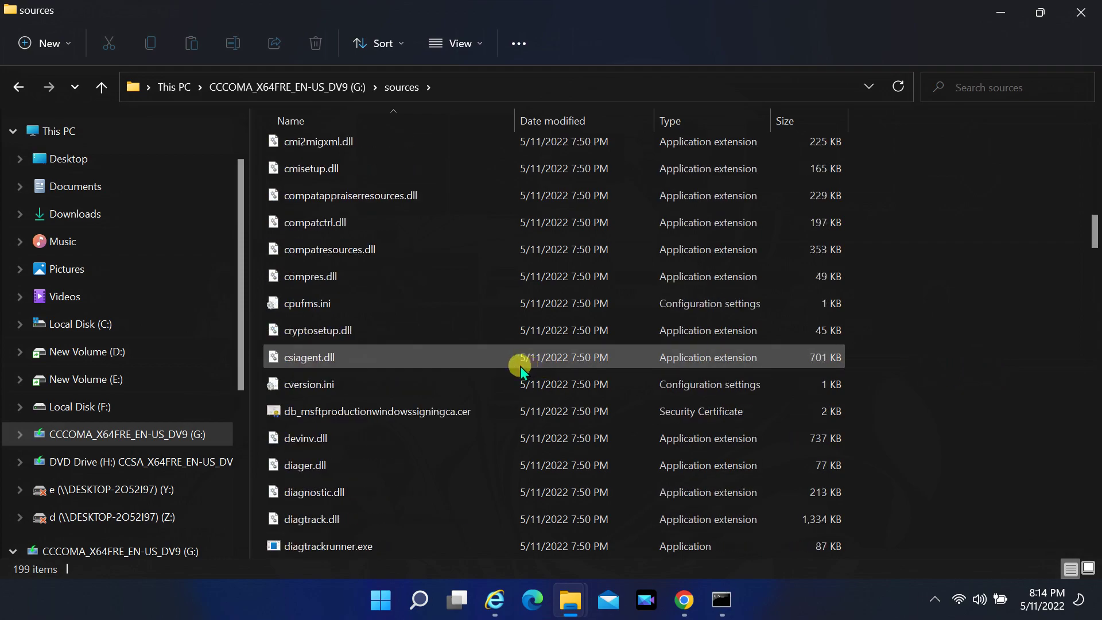
scroll(283, 443, down, 2)
scroll(288, 440, up, 1)
scroll(290, 439, down, 1)
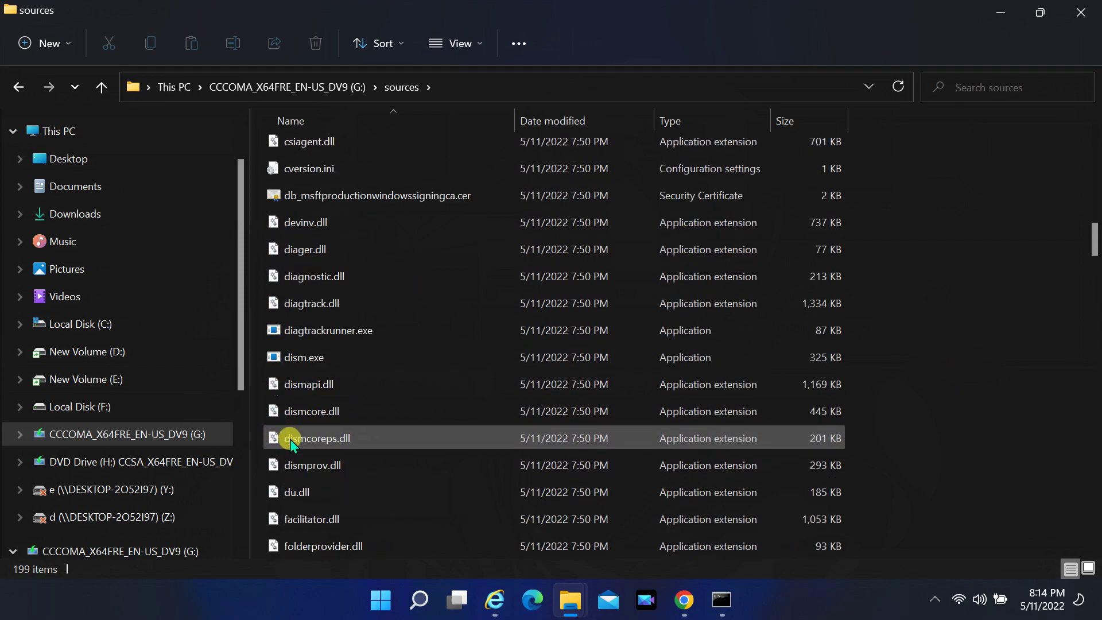
scroll(290, 440, down, 2)
scroll(290, 439, down, 2)
scroll(290, 440, down, 1)
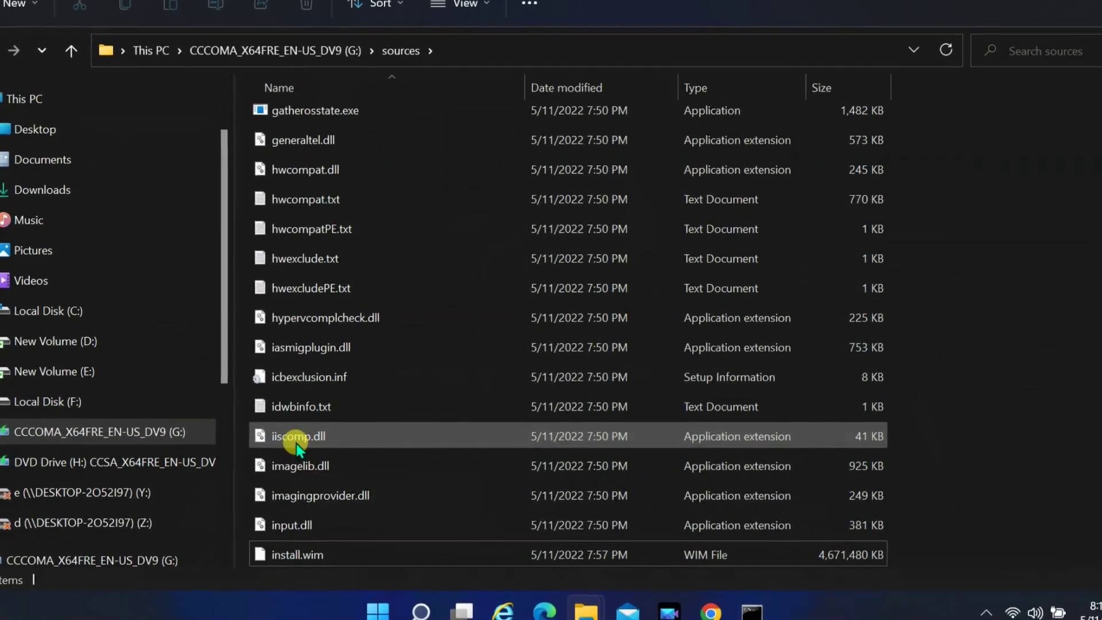
scroll(296, 456, down, 2)
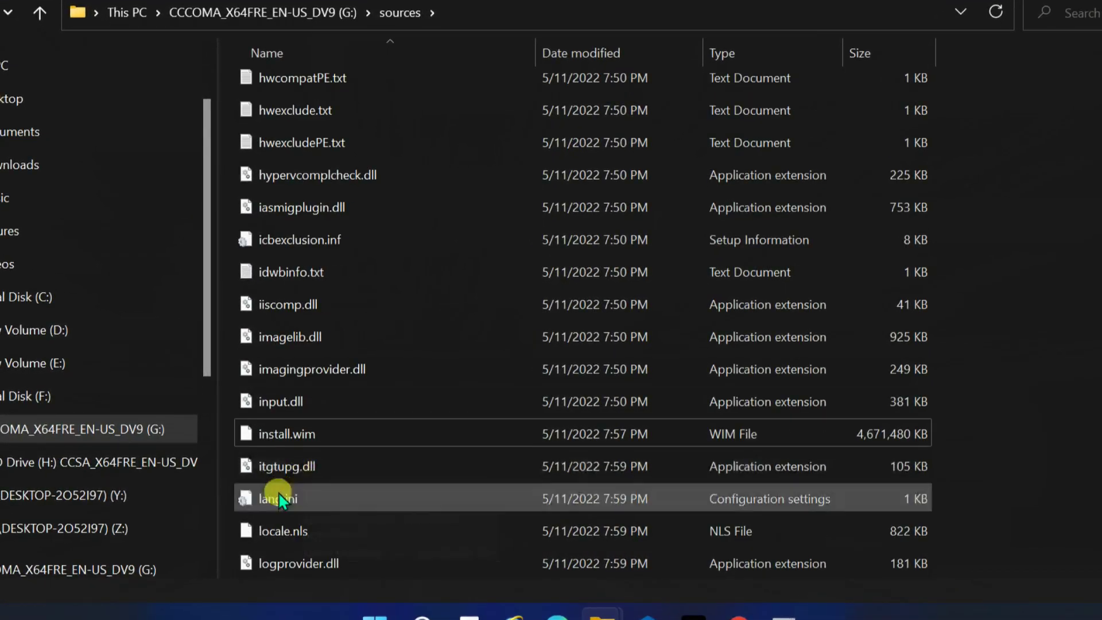
click(275, 434)
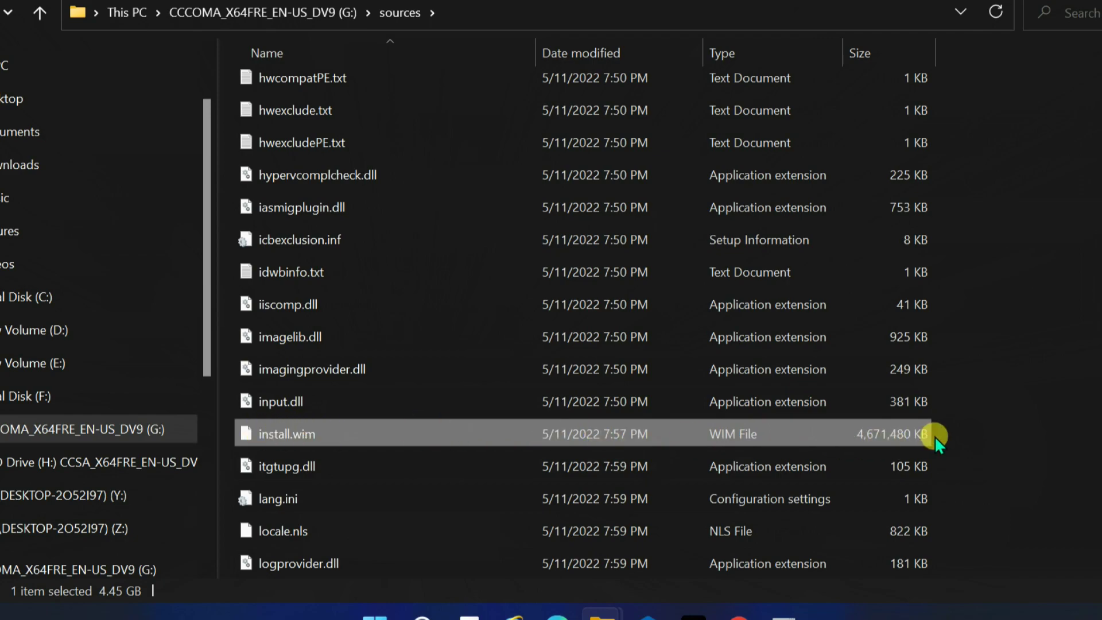
click(1024, 427)
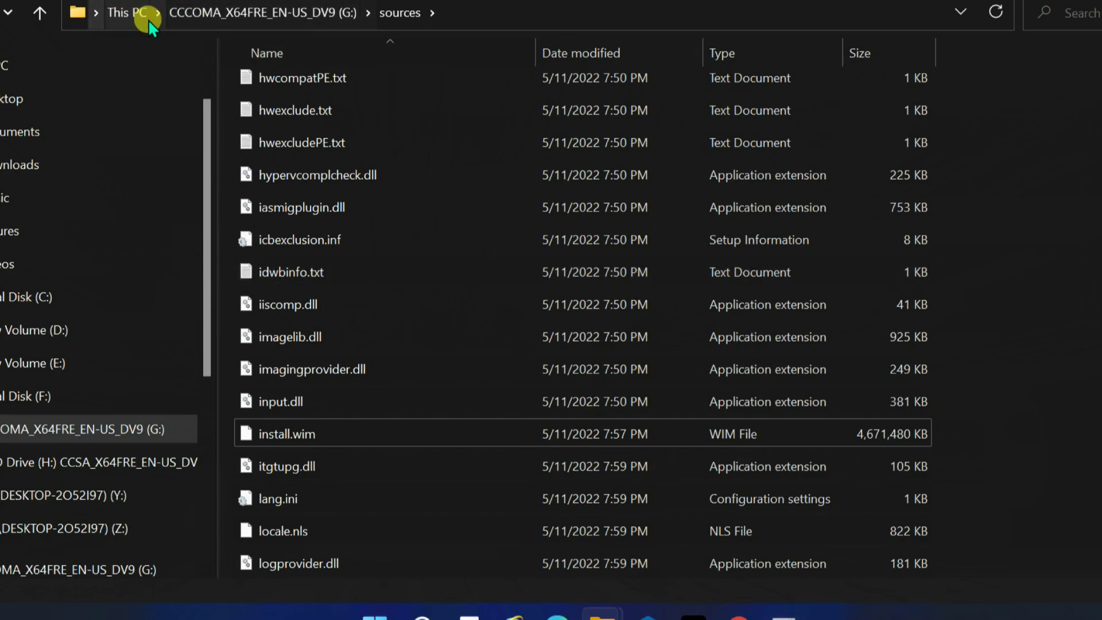
click(479, 17)
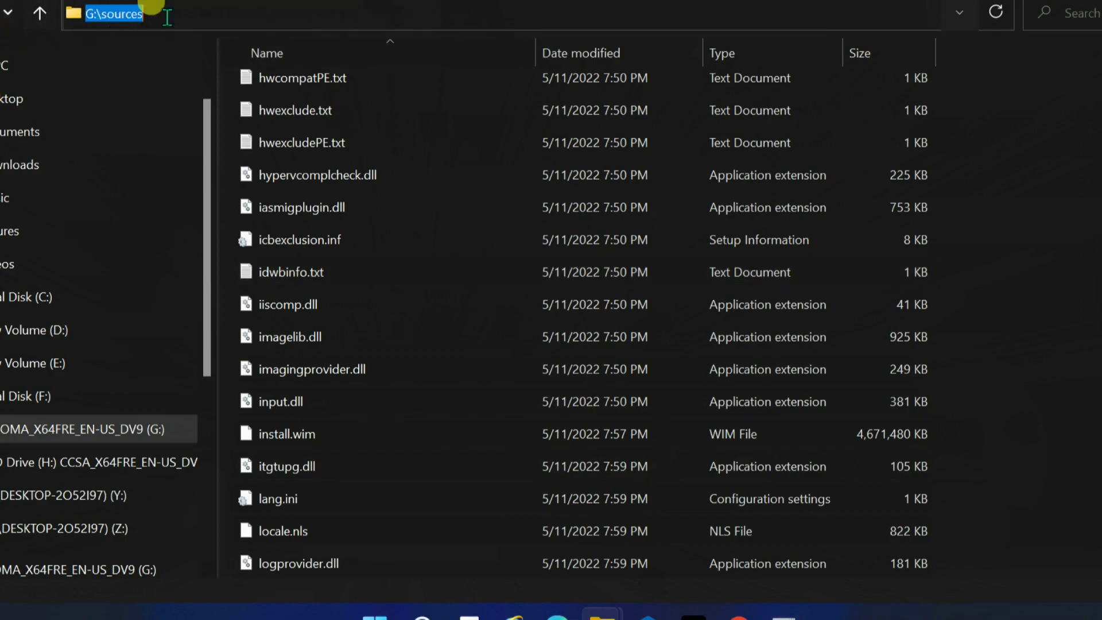
click(784, 614)
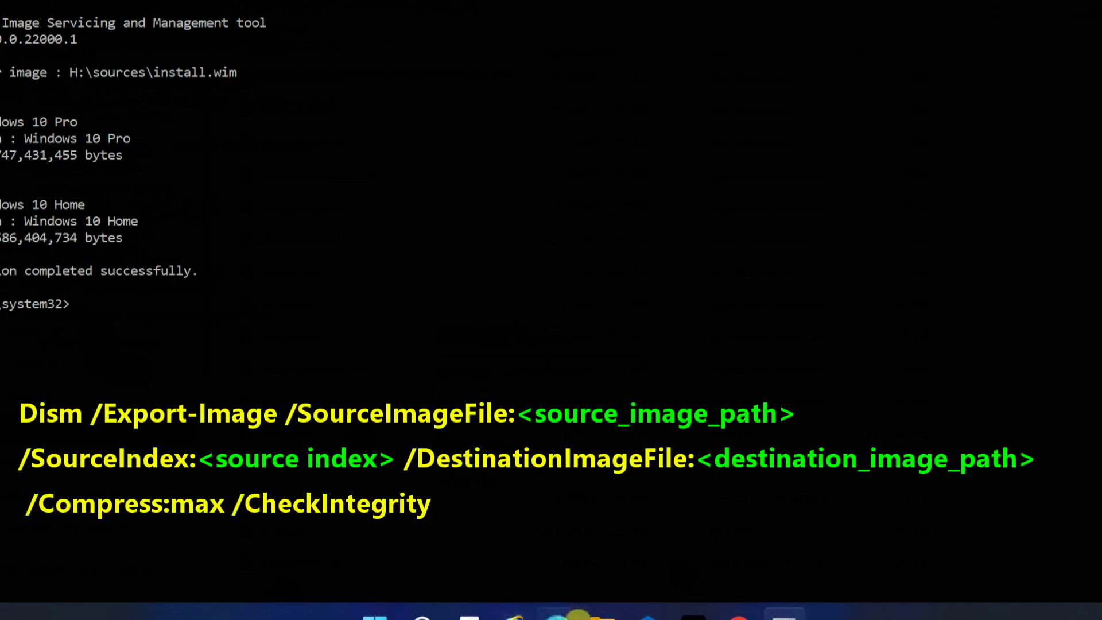
text(Dism /Ex)
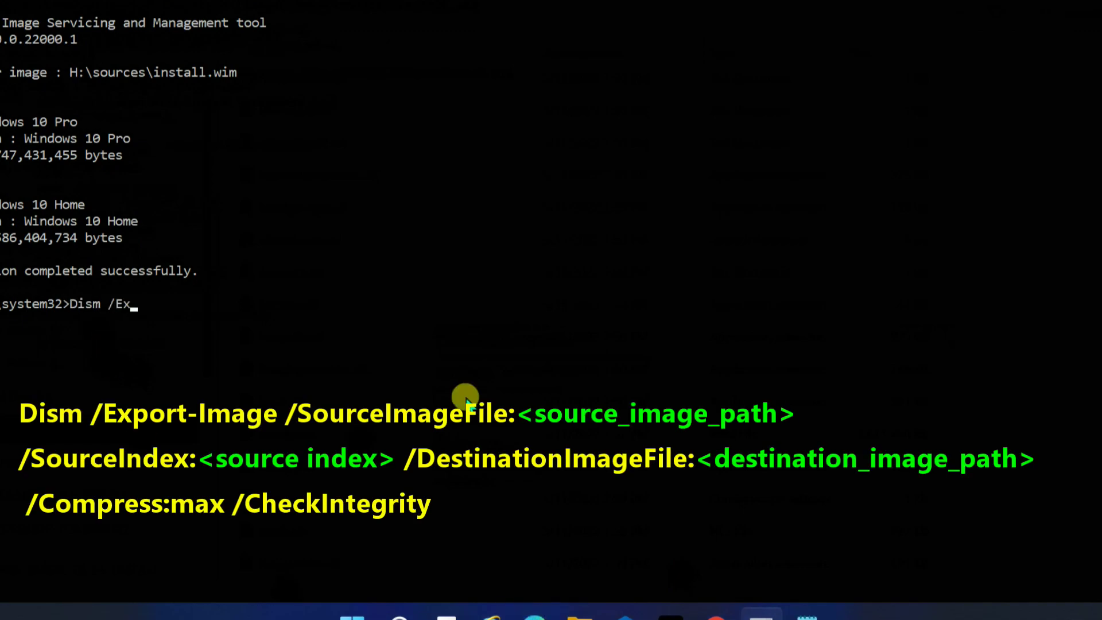
text(port-Image /SourceI)
text(mageFile:H:\so)
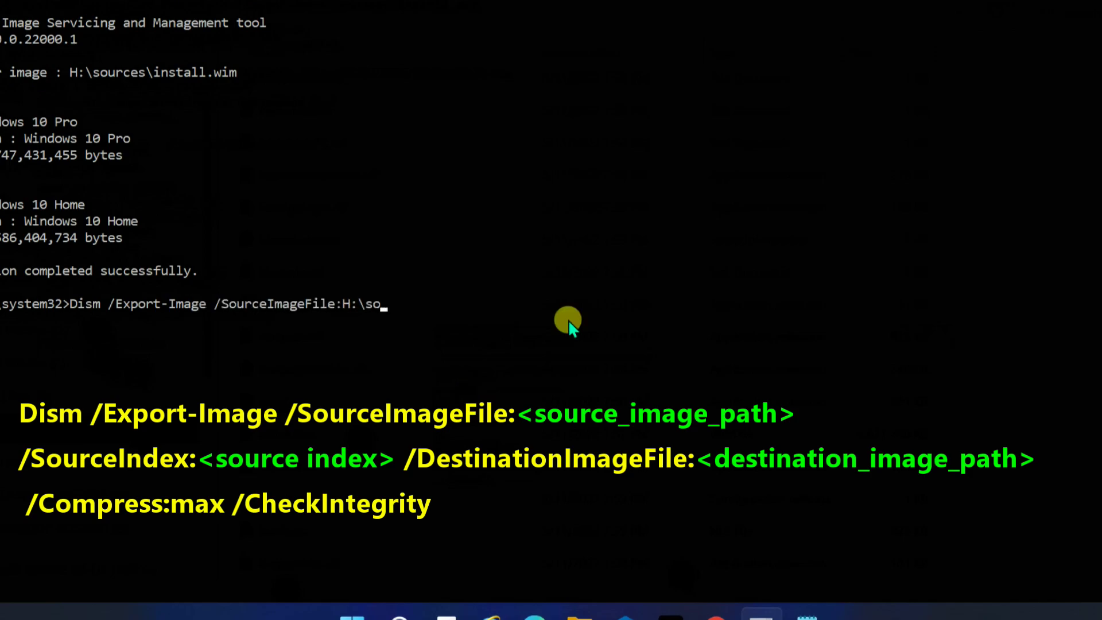
text(urces\install)
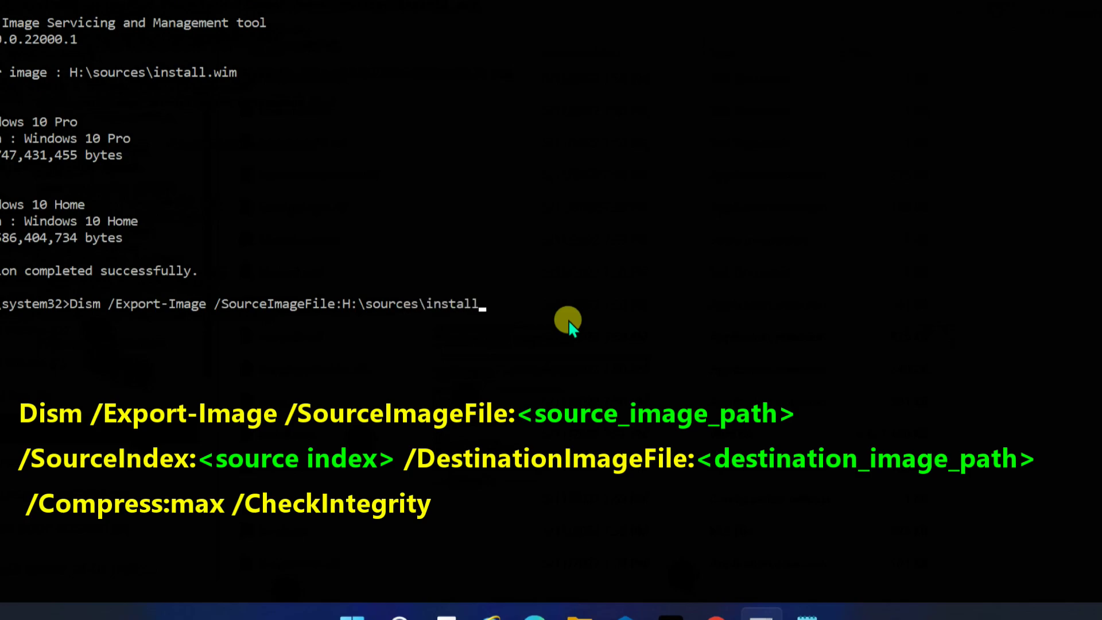
text(.wim)
text( /SourceIndex:1)
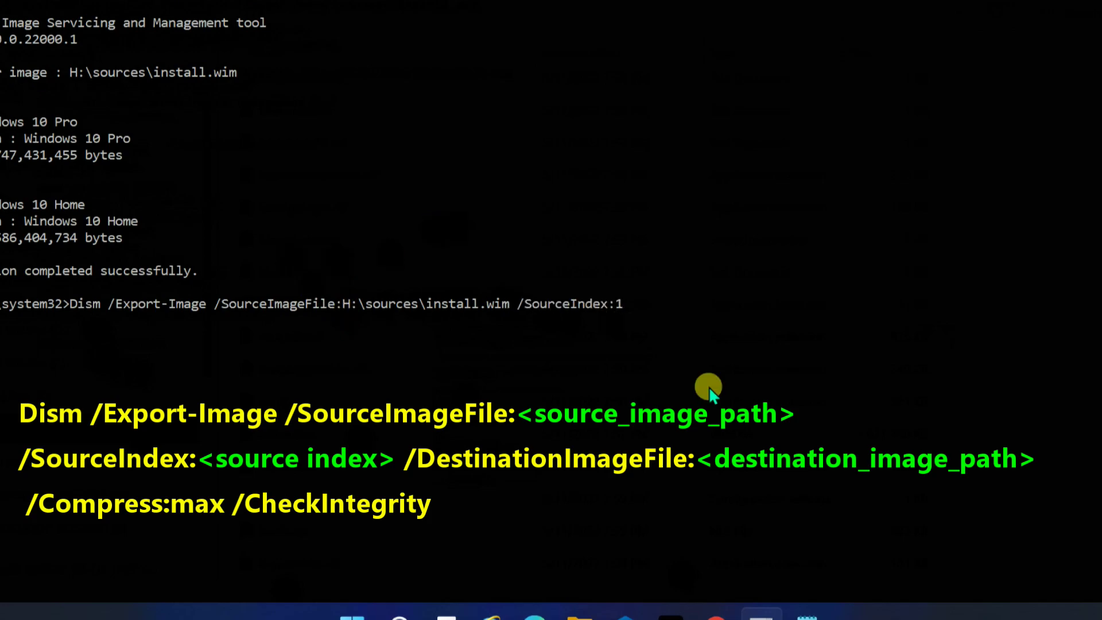
- Run Dism /Export-Image for index 1 into G:\sources\install.wim with /Compress:max /CheckIntegrity
key(Left)
key(End)
text(/DestinationImageFile:G:\sources\inst)
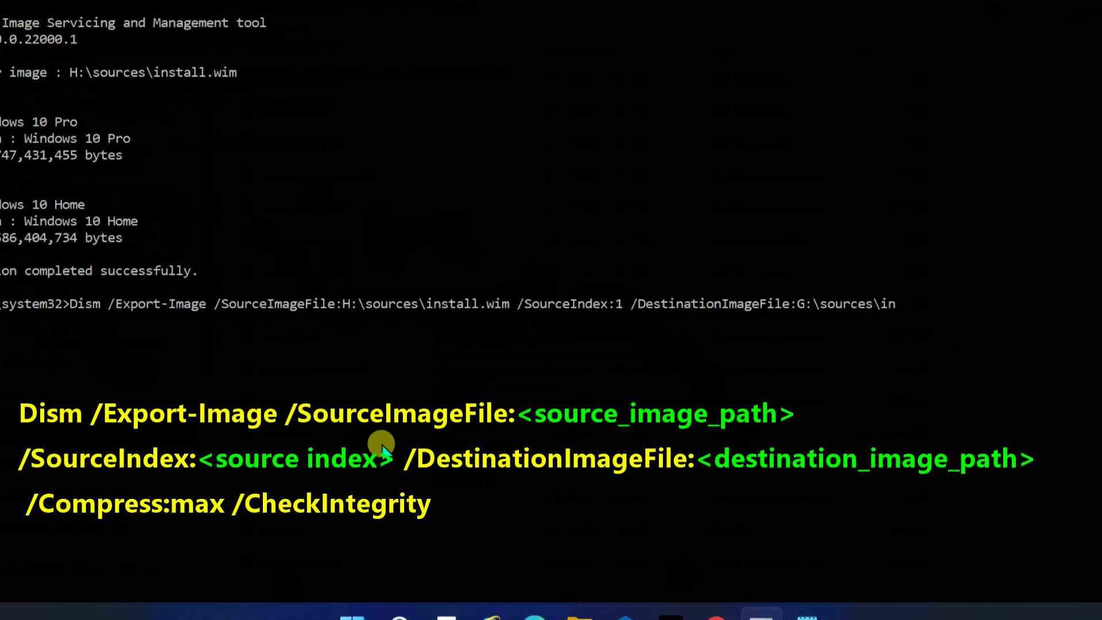
text(all.wim /Com)
text(press:max)
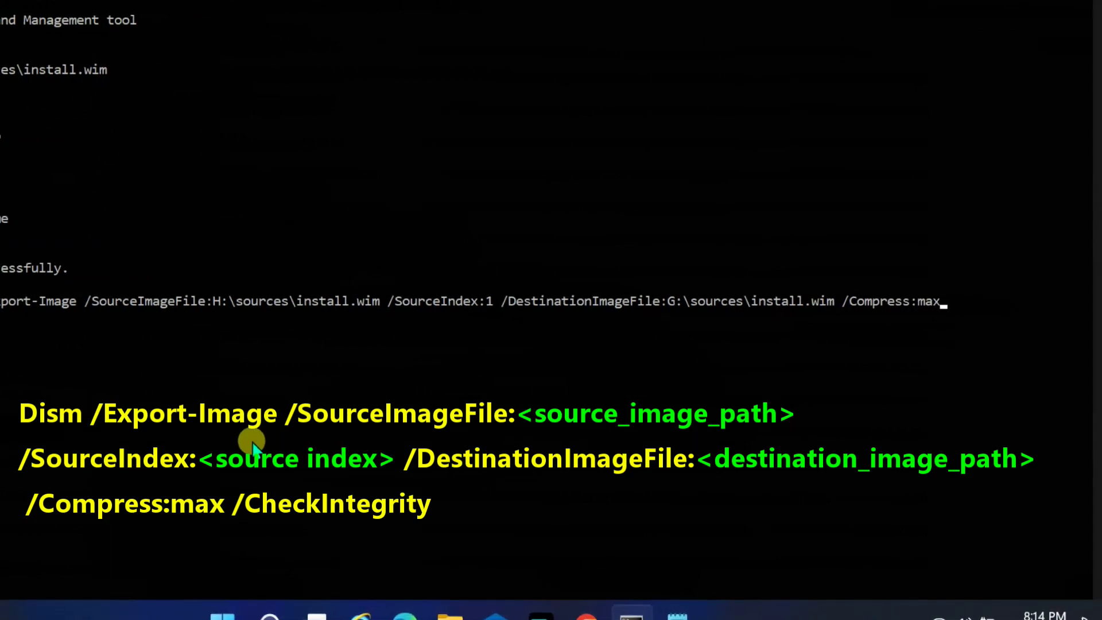
text( /CheckIntegrity)
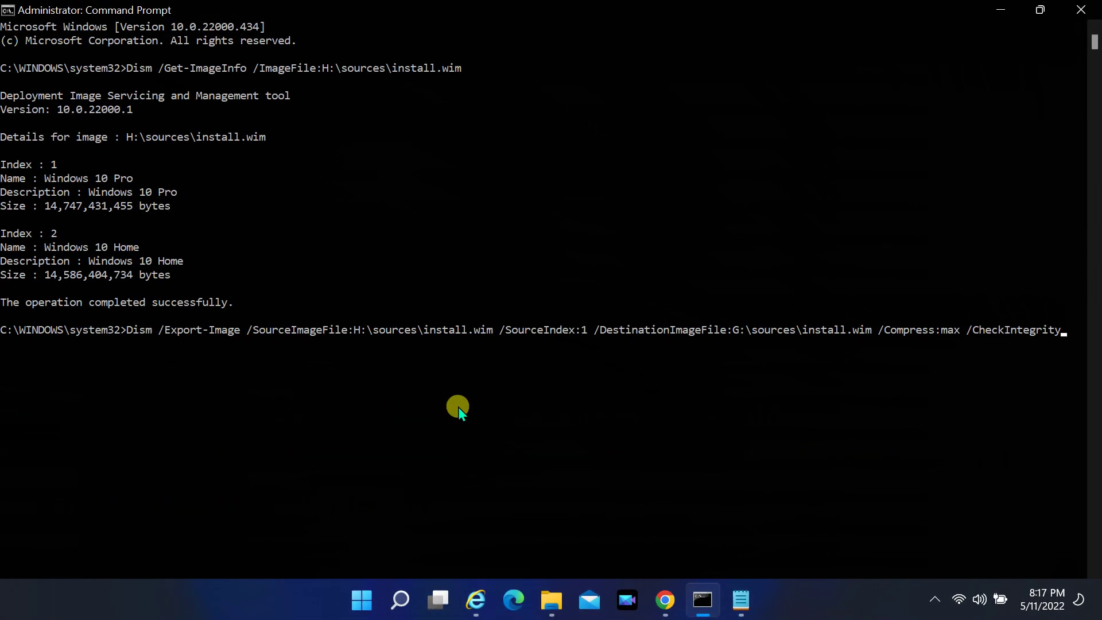
key(Return)
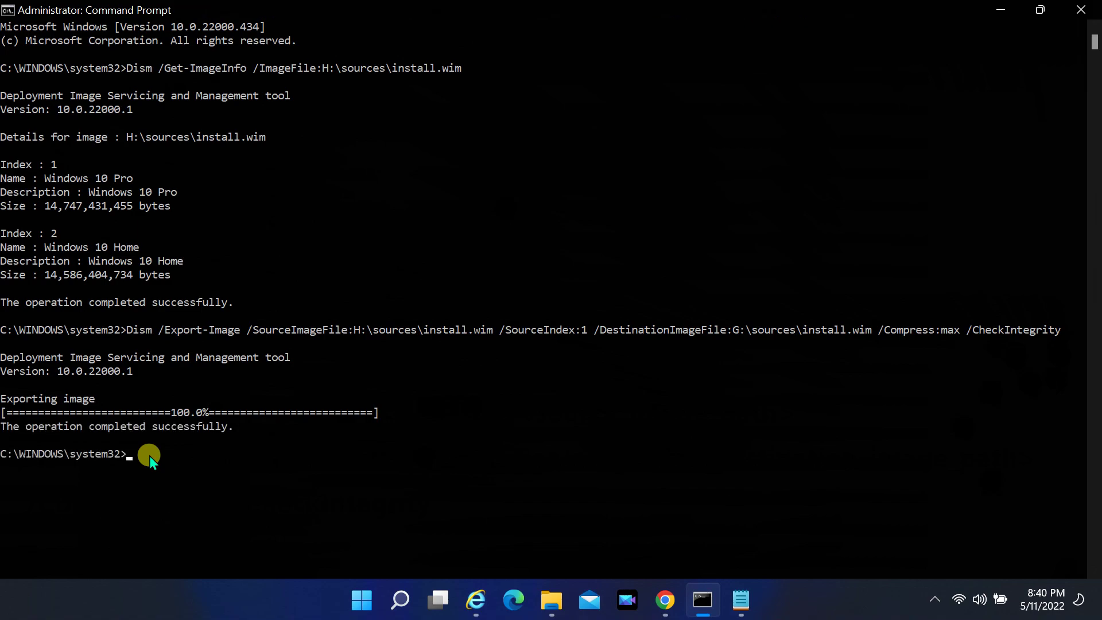
- Wait for the export to report success, then start a fresh prompt line
key(Return)
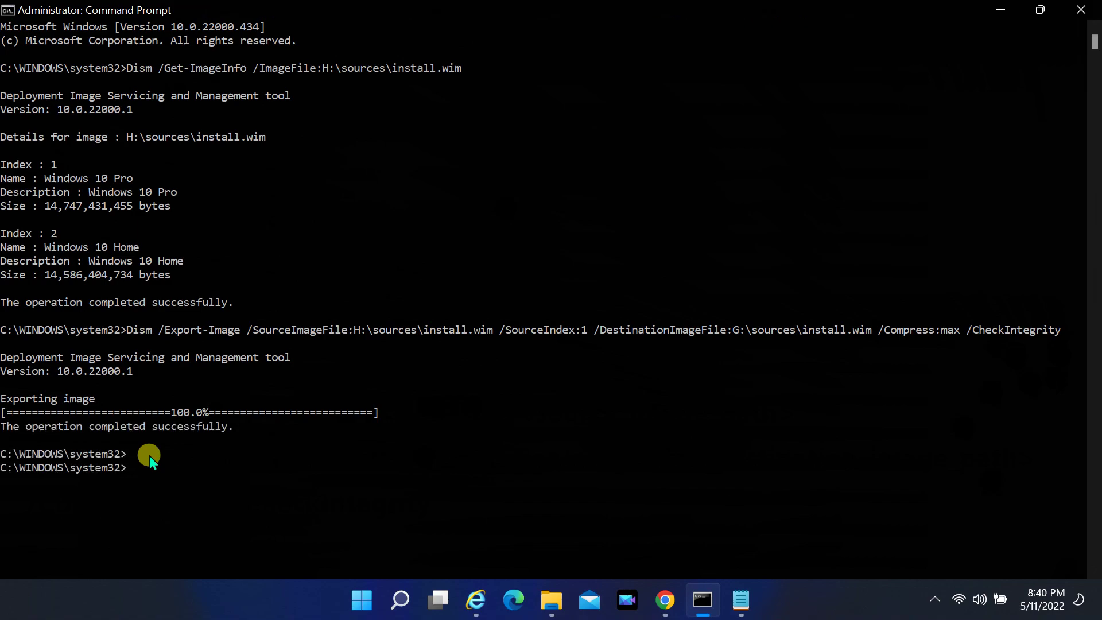
click(142, 454)
click(552, 599)
click(719, 508)
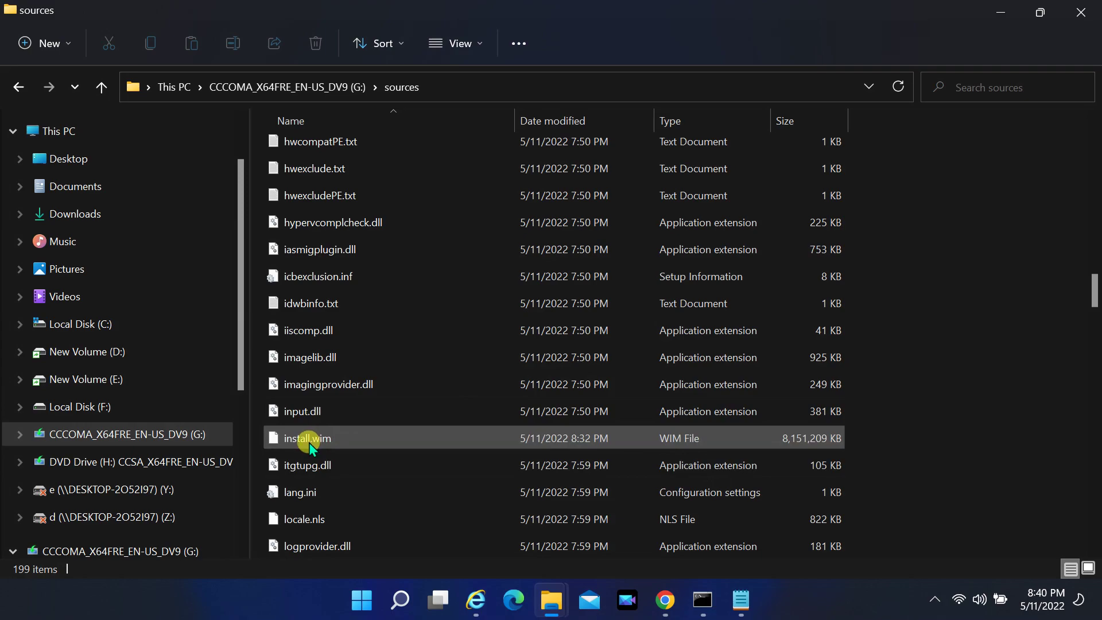
click(310, 438)
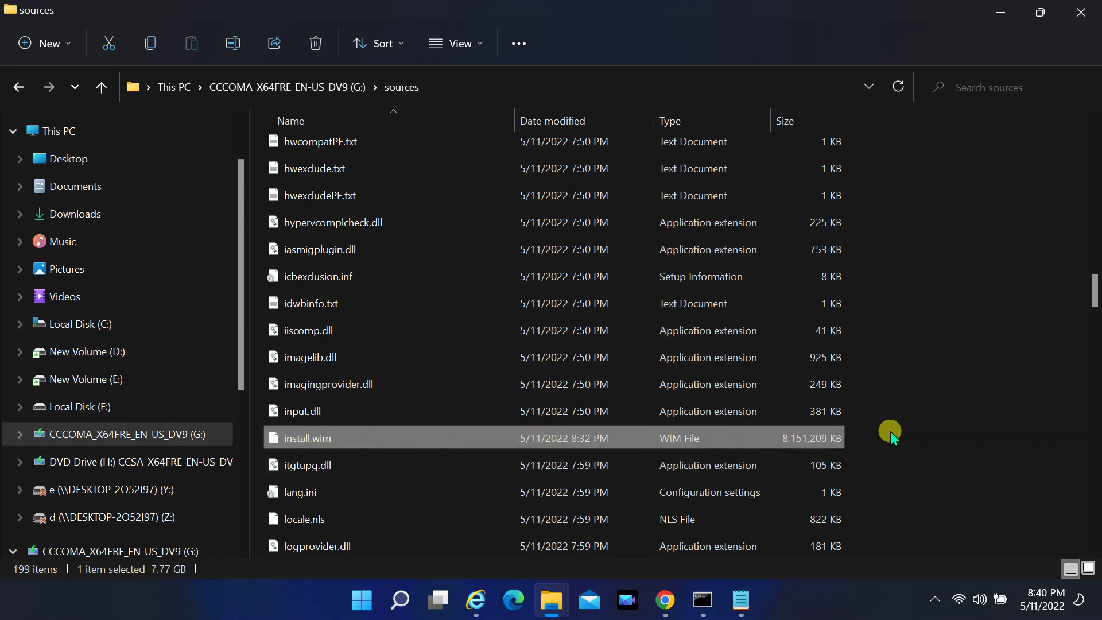
click(862, 436)
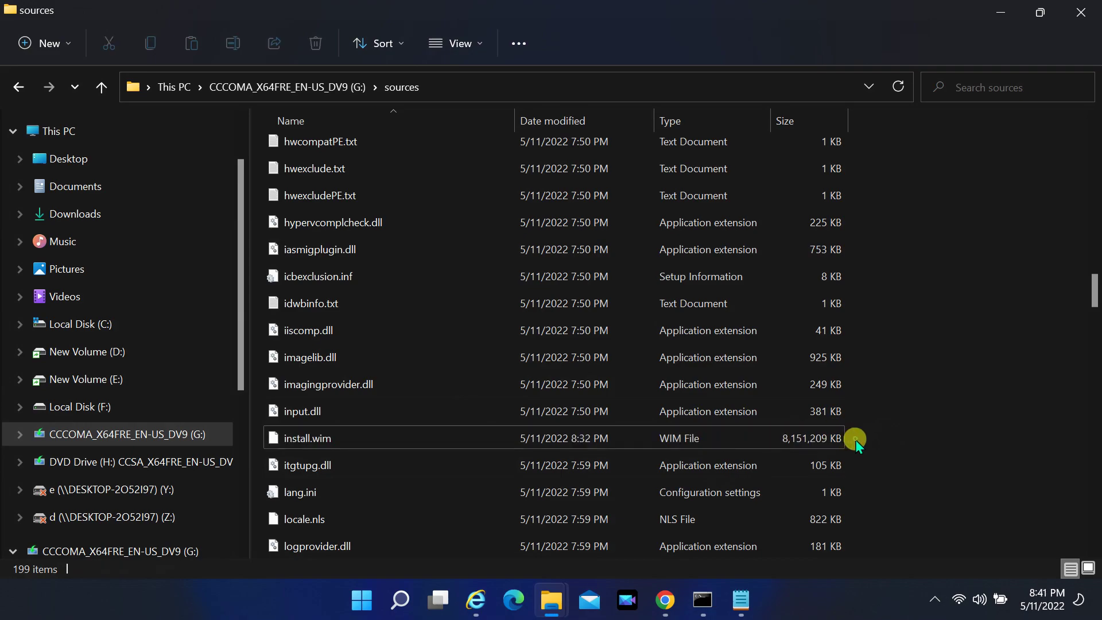
click(701, 599)
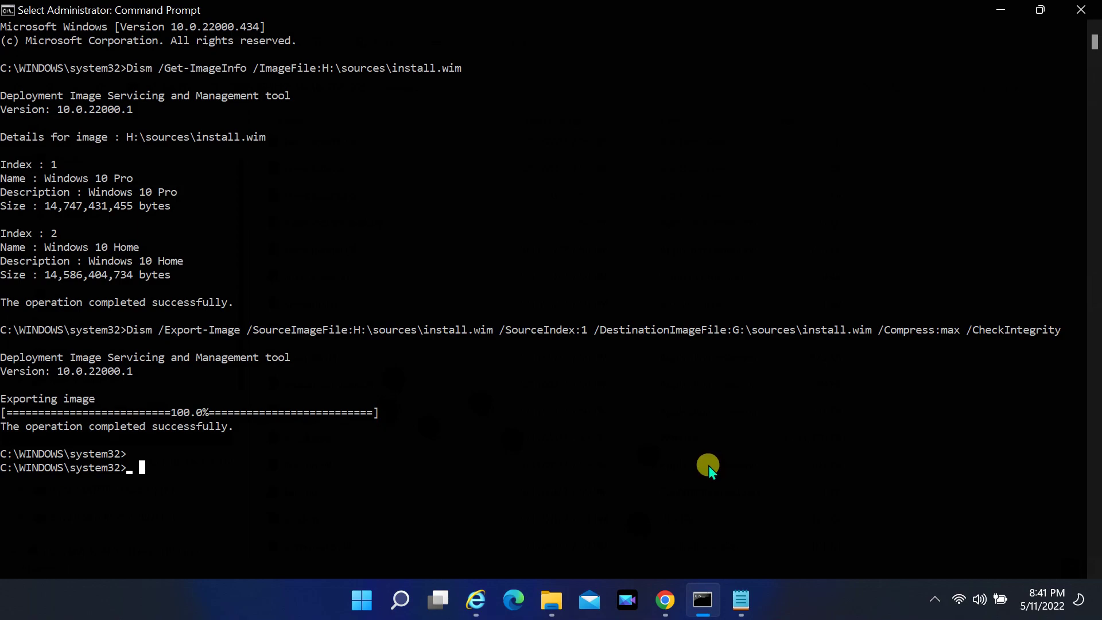
- Re-run the DISM export with source index 2 to add Windows 10 Home to G:\sources\install.wim
key(Up)
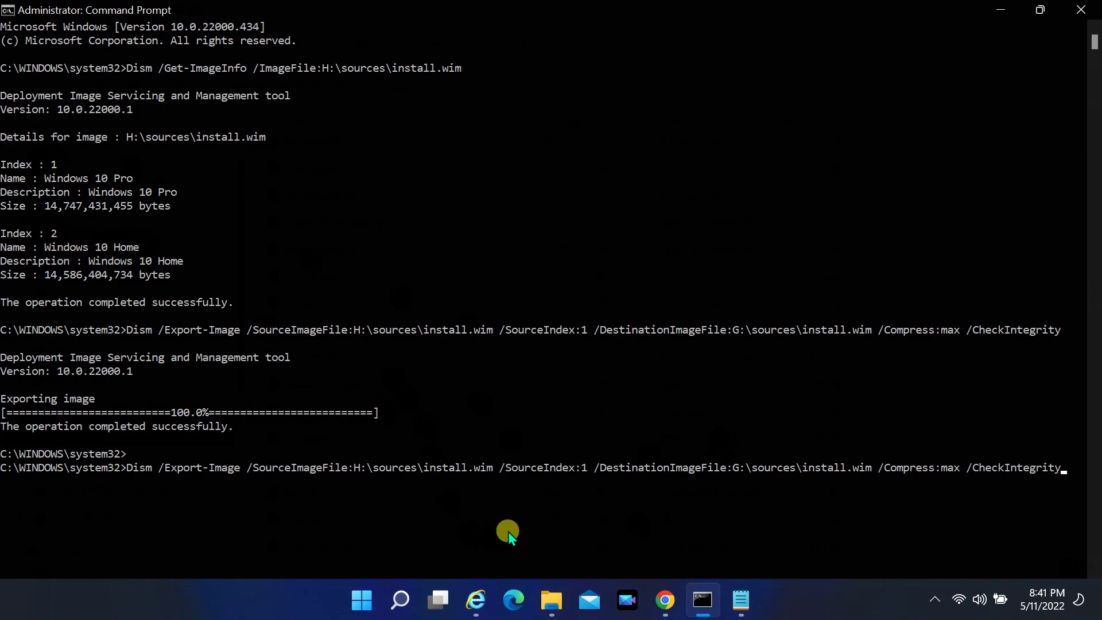
key(Left)
key(Left)
key(Left)
key(Left)
key(Left)
key(Left)
key(Left)
key(Left)
key(Left)
key(Left)
key(Left)
key(Left)
key(Left)
key(Left)
key(Left)
key(Left)
key(Left)
key(Left)
key(Left)
key(Left)
key(Left)
key(Left)
key(Left)
key(Left)
key(BackSpace)
text(2)
key(Return)
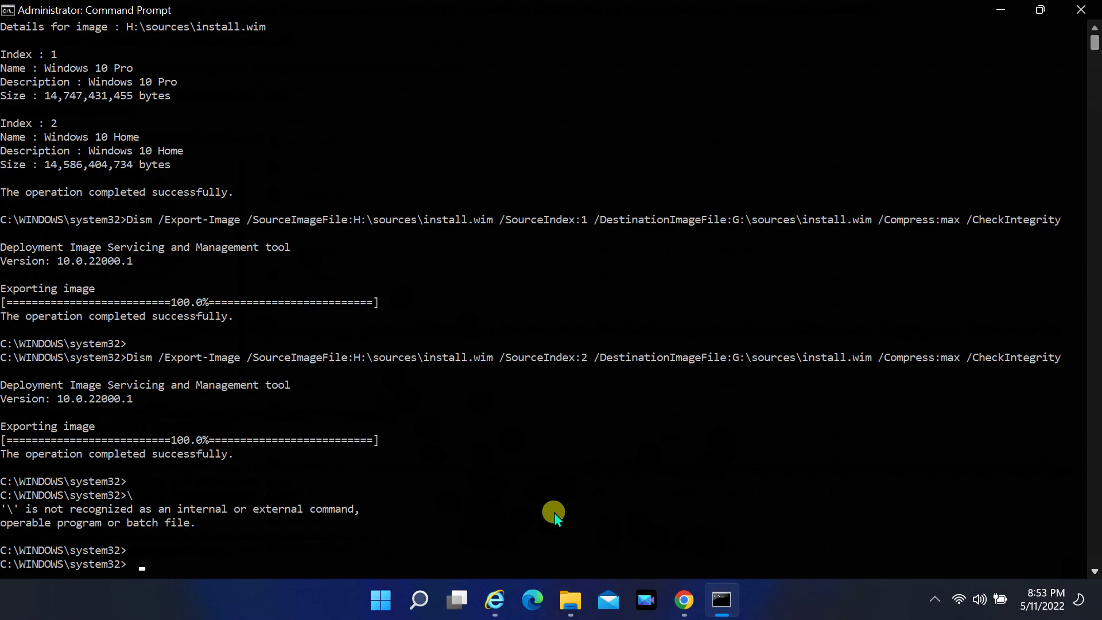
- Re-run Dism /Get-ImageInfo against drive G to show Windows 10 Pro and Home at indexes 12–13
key(Up)
key(Up)
key(Left)
key(Left)
key(Left)
key(Left)
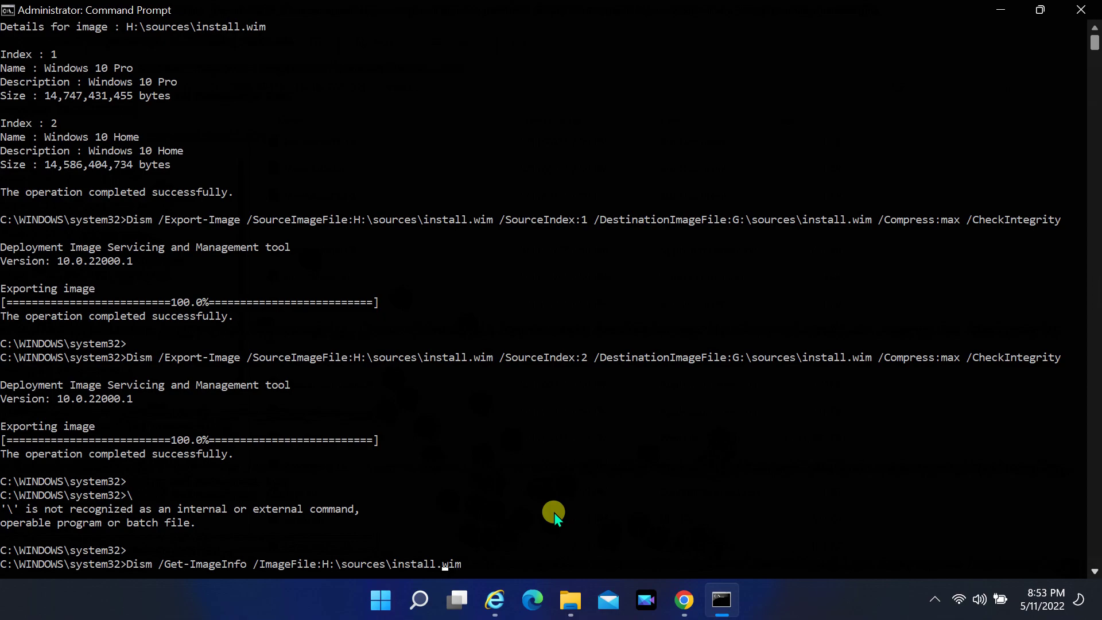
key(Left)
key(Left)
key(Left)
key(Left)
key(Left)
key(Left)
key(Left)
key(Left)
key(Left)
key(Left)
key(Left)
key(Left)
key(Left)
key(Left)
key(BackSpace)
text(g)
key(Return)
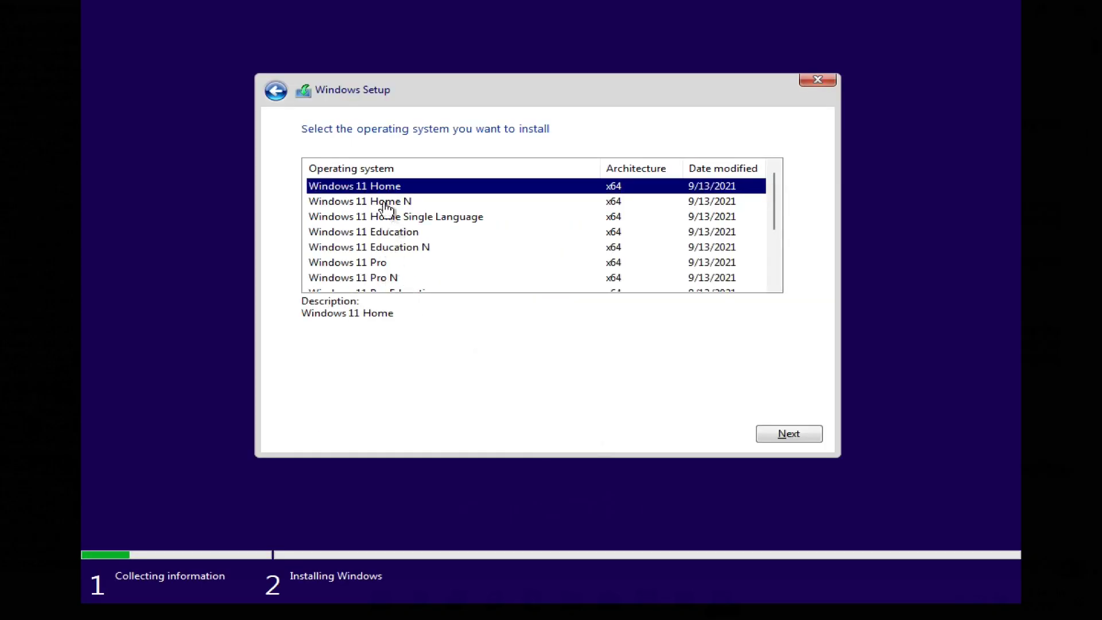
mouse_move(773, 203)
drag(777, 207, 788, 275)
- Select Windows 10 Pro and Windows 10 Home among the Windows 11 editions in Setup's list
click(338, 262)
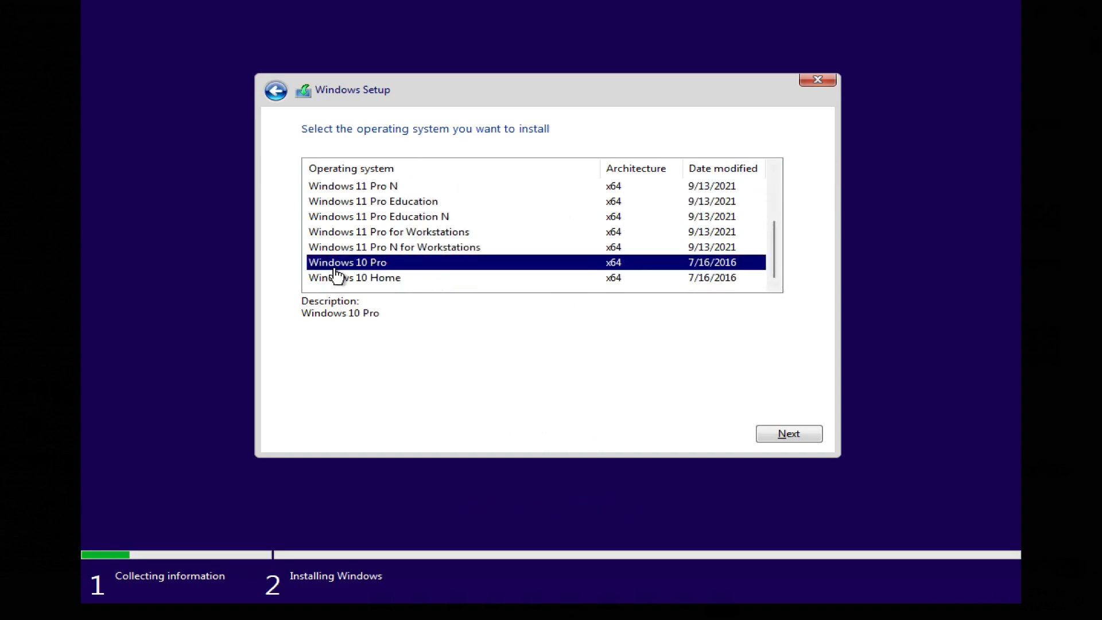
click(358, 278)
click(345, 249)
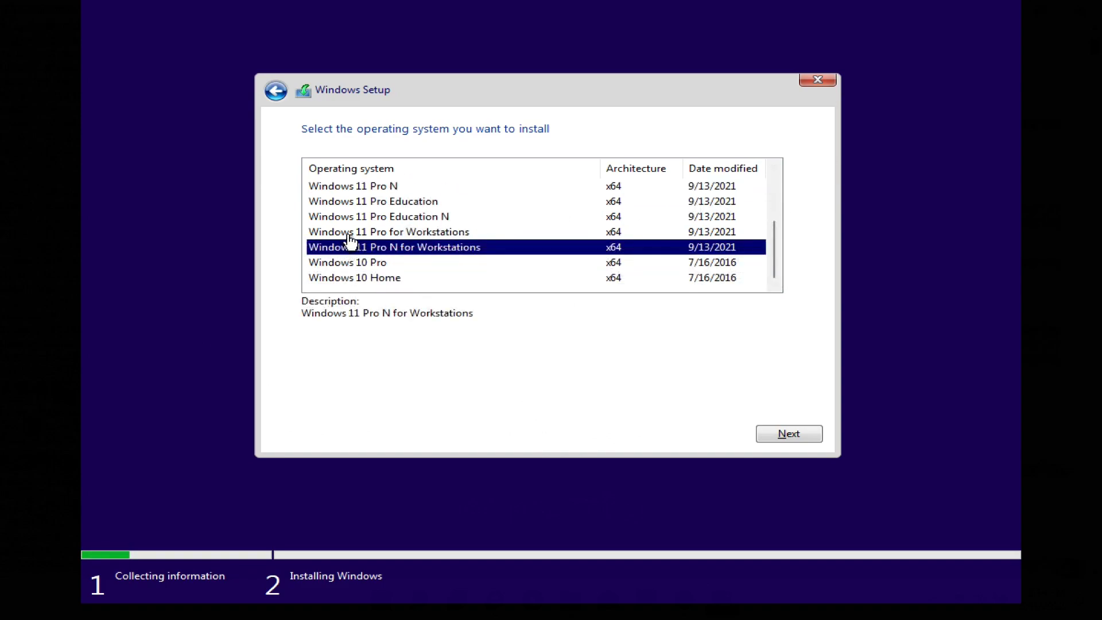
click(360, 201)
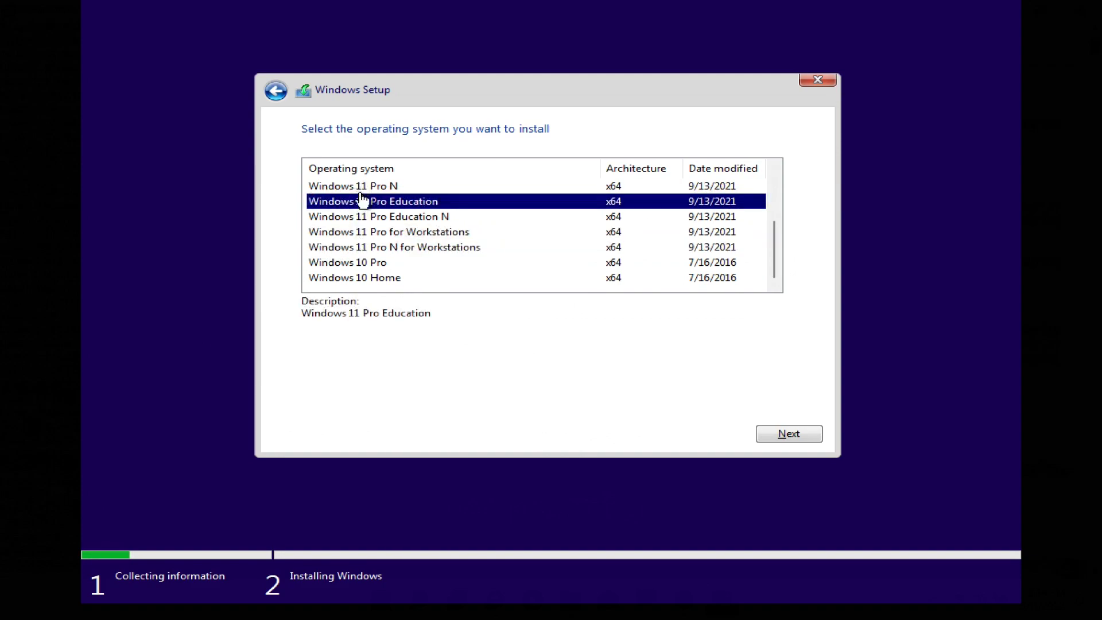
click(347, 262)
click(371, 278)
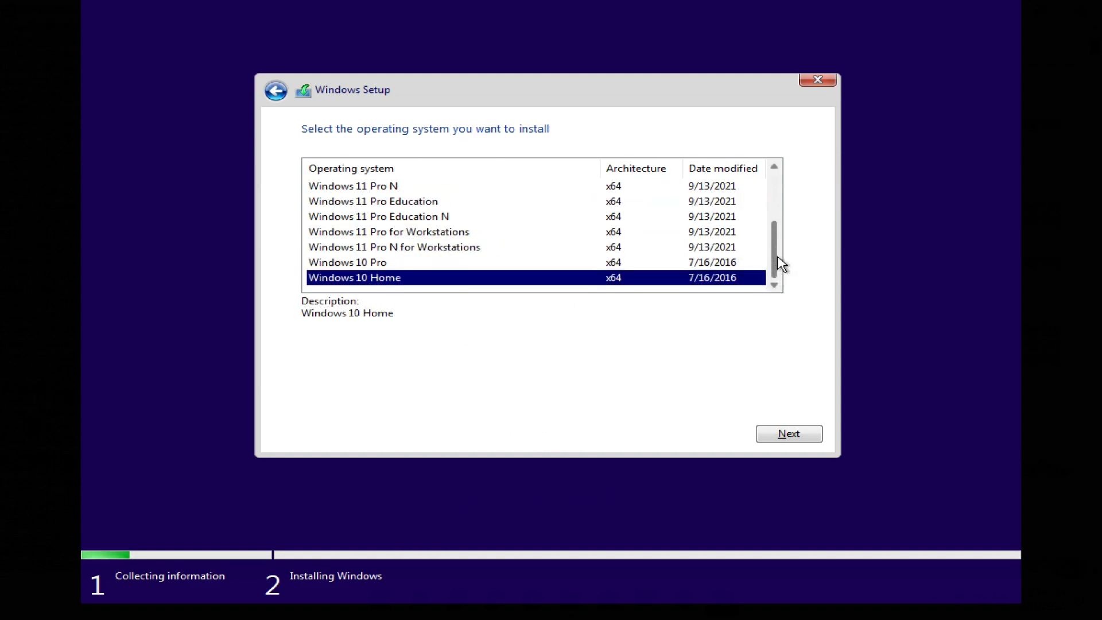